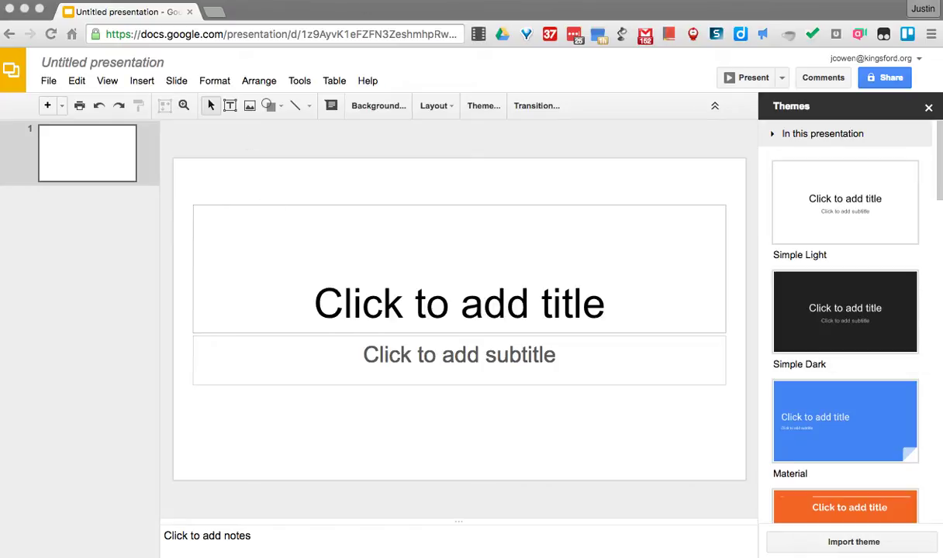
Apply the Simple Light theme and dismiss the Themes side panel.
click(369, 15)
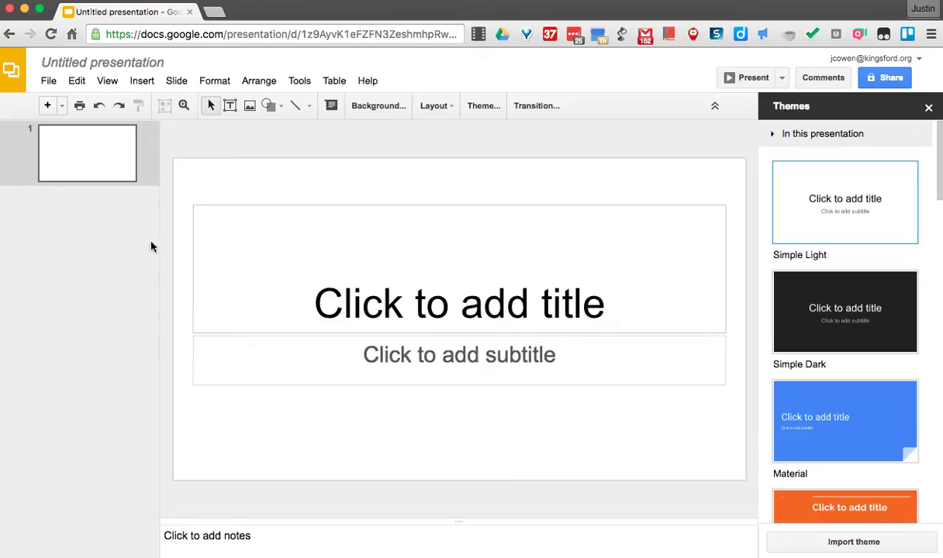
click(928, 107)
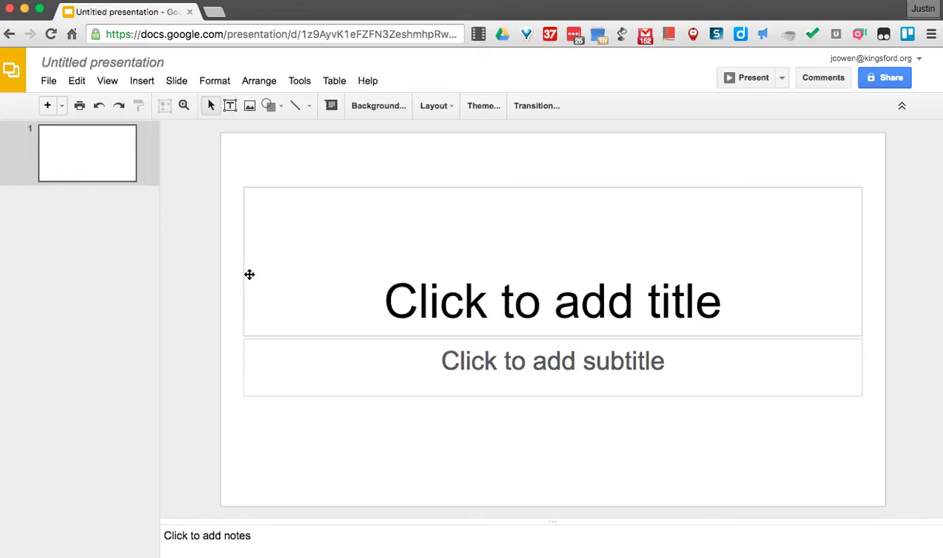
Select the title and subtitle placeholders together and delete them.
drag(200, 166, 890, 439)
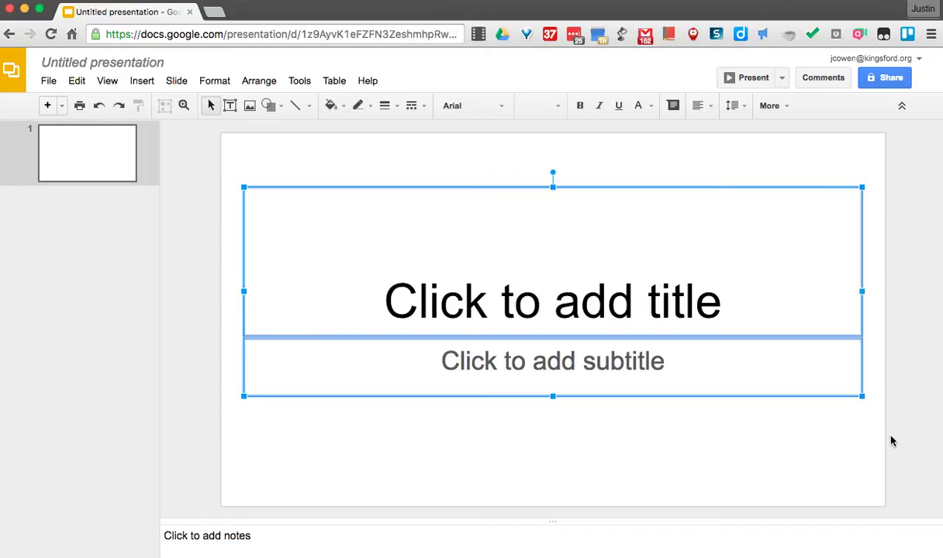
key(Delete)
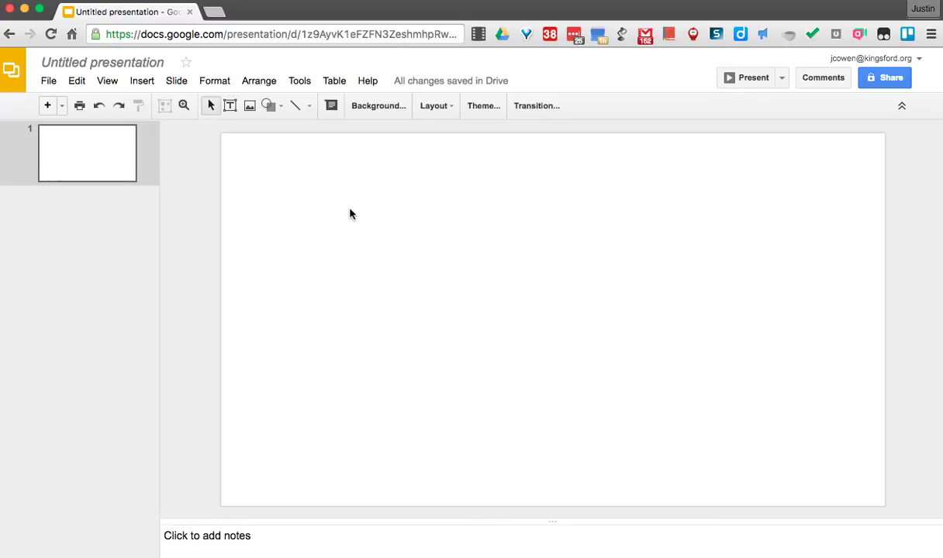
Change the presentation title from 'Untitled presentation' to 'Animation Demo'.
click(97, 60)
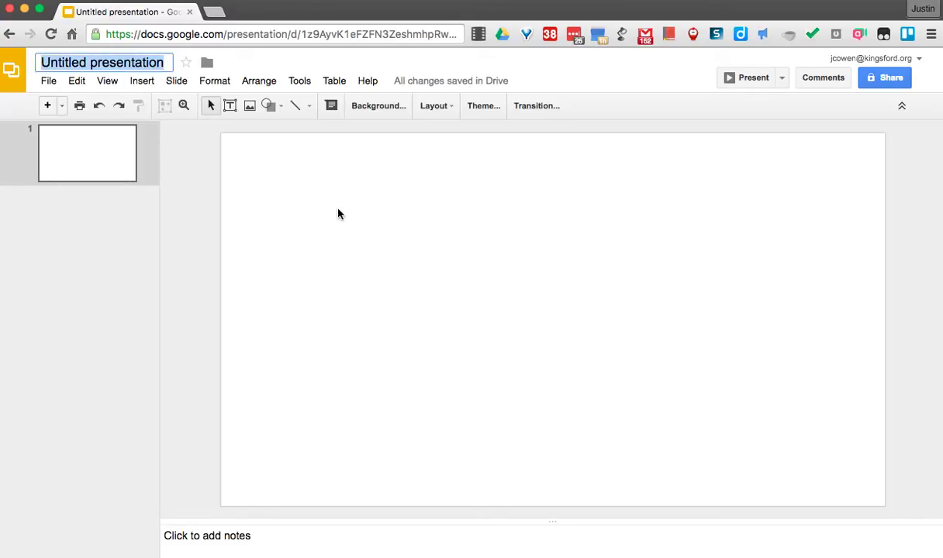
text(An)
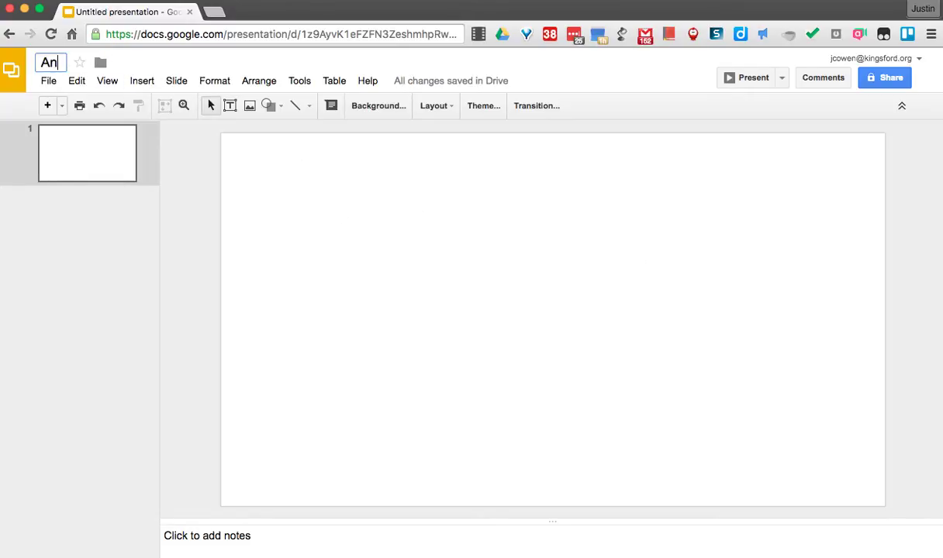
text(imation Demo)
key(Return)
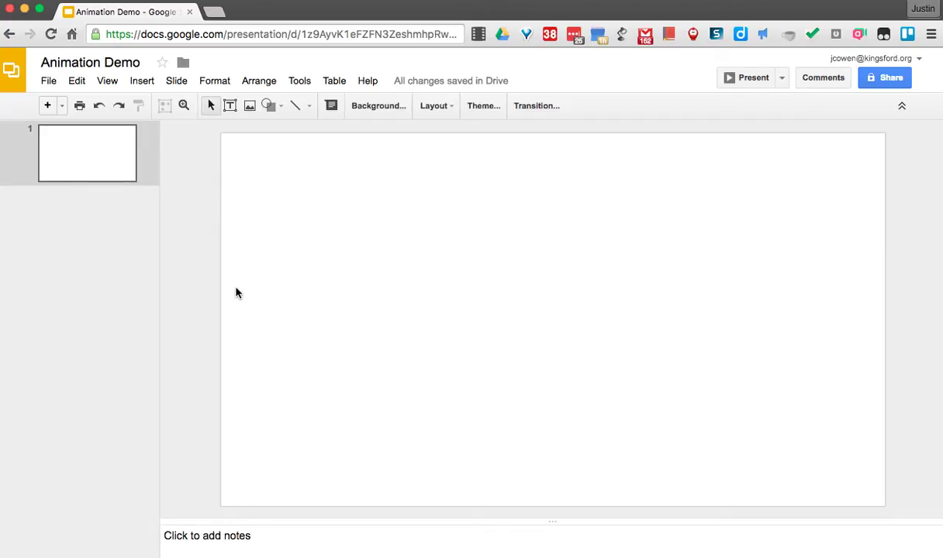
Draw an oval circle in the middle of the slide as the figure's head.
click(268, 107)
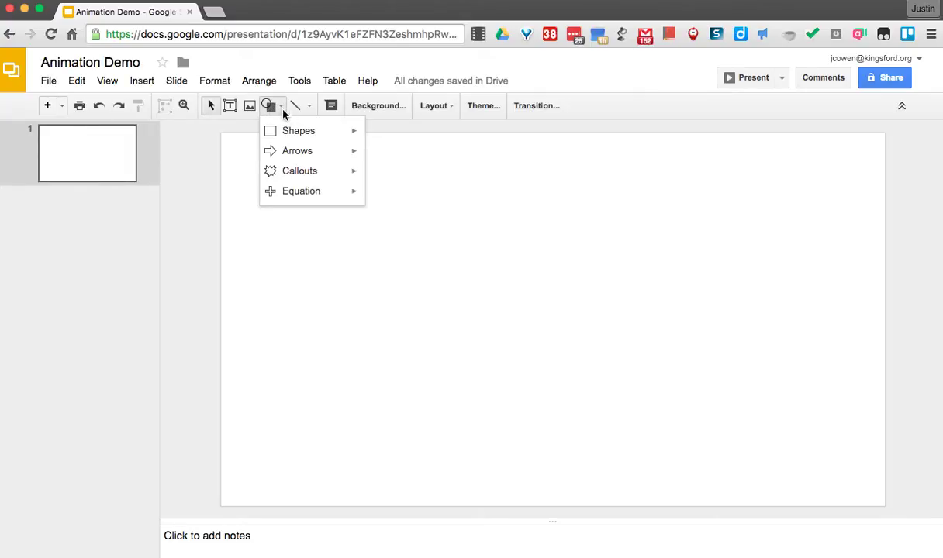
mouse_move(283, 136)
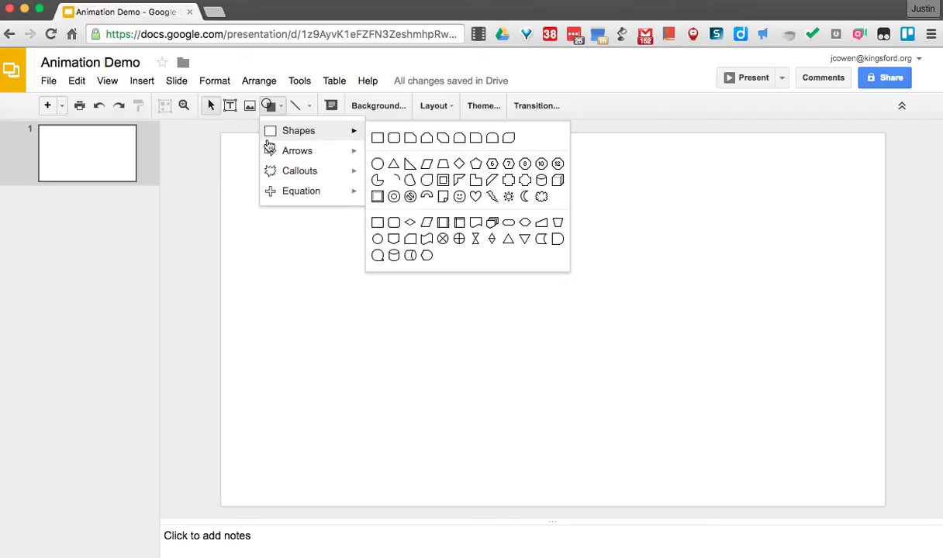
click(378, 165)
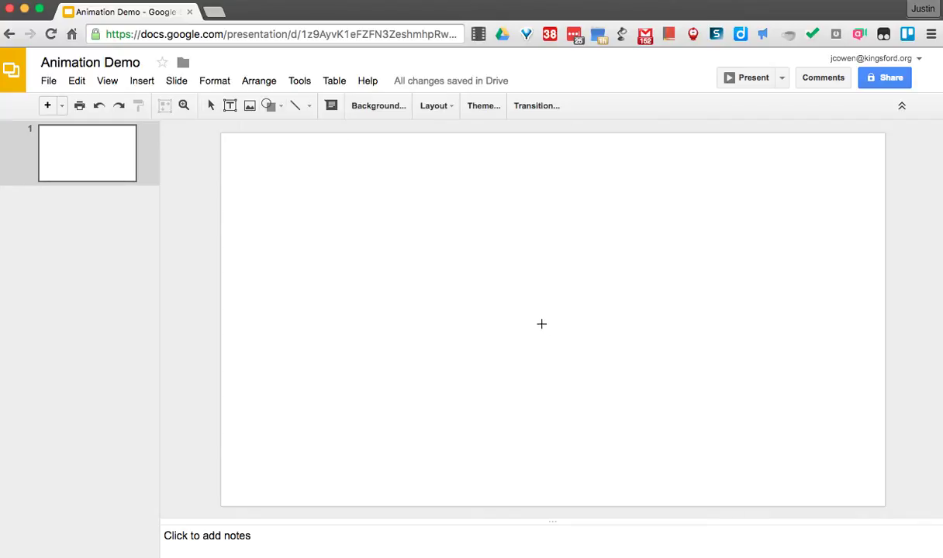
drag(490, 280, 560, 353)
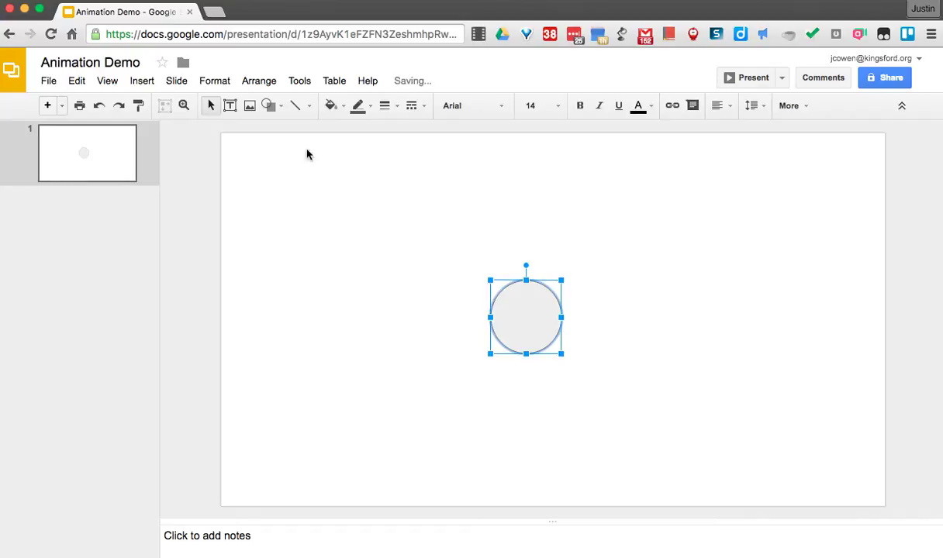
Draw a body line down from the head and two legs from its bottom.
click(296, 110)
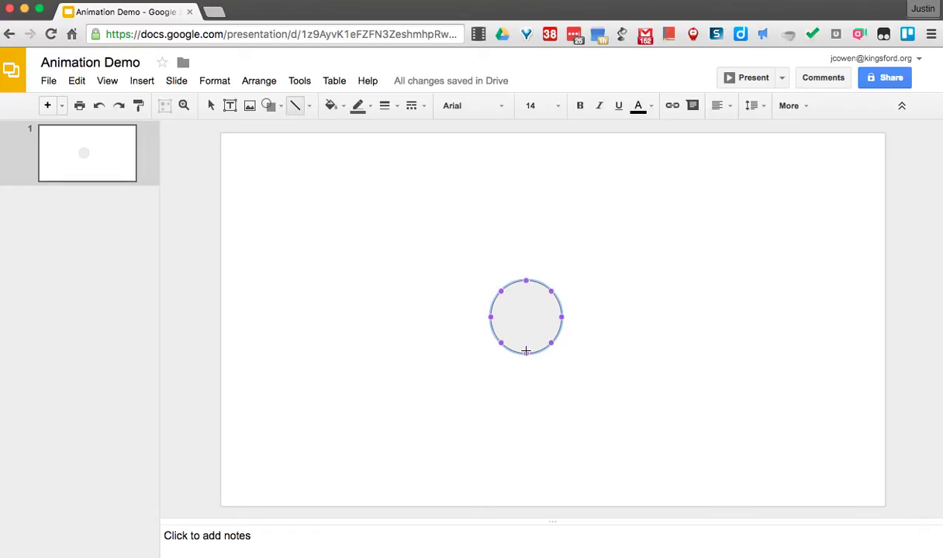
drag(525, 352, 525, 458)
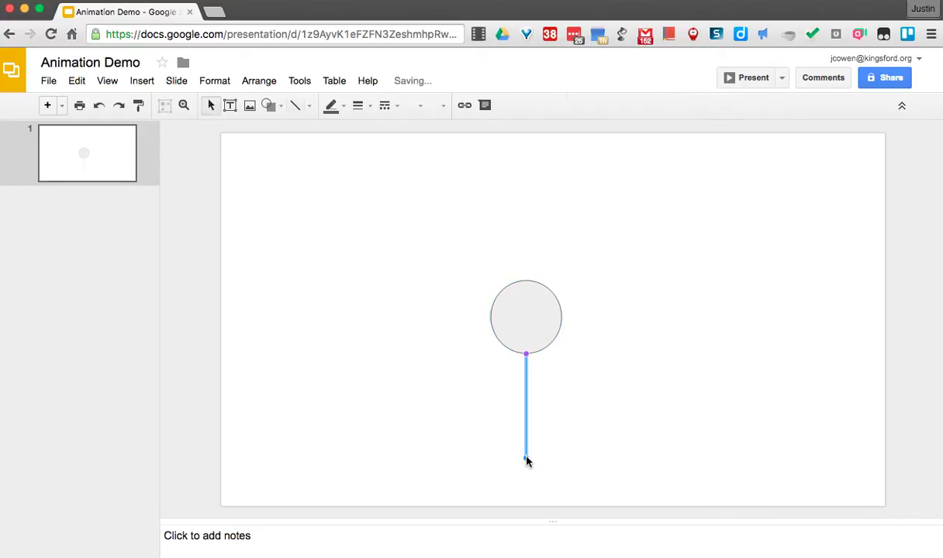
click(295, 105)
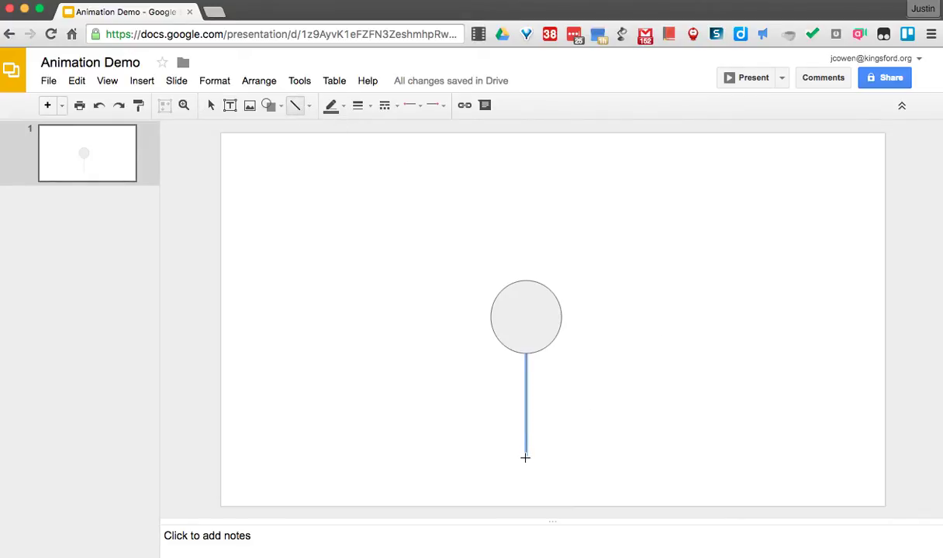
drag(524, 458, 510, 479)
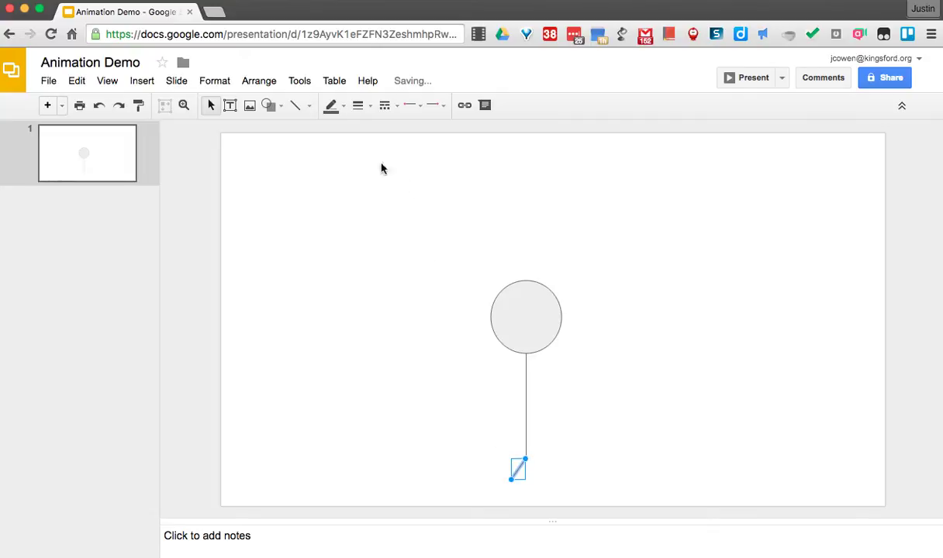
click(296, 106)
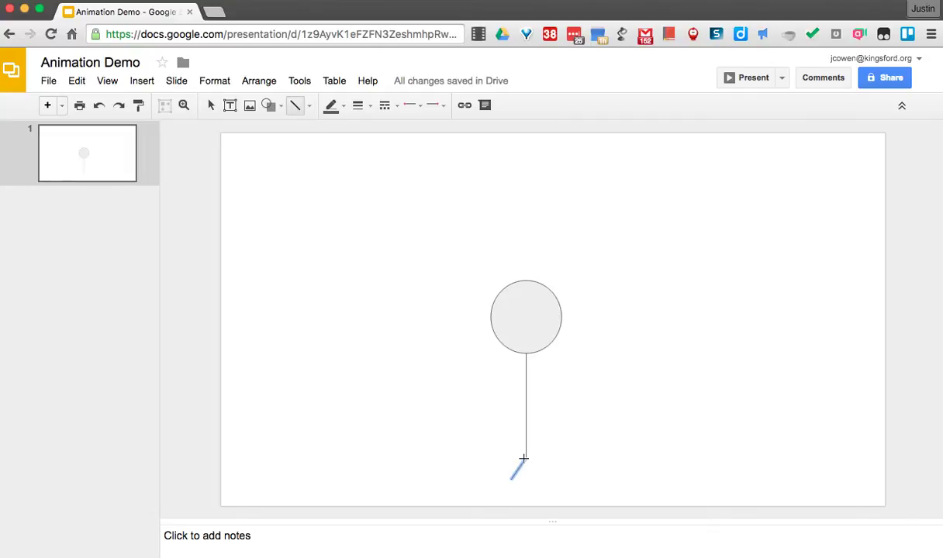
drag(525, 457, 541, 478)
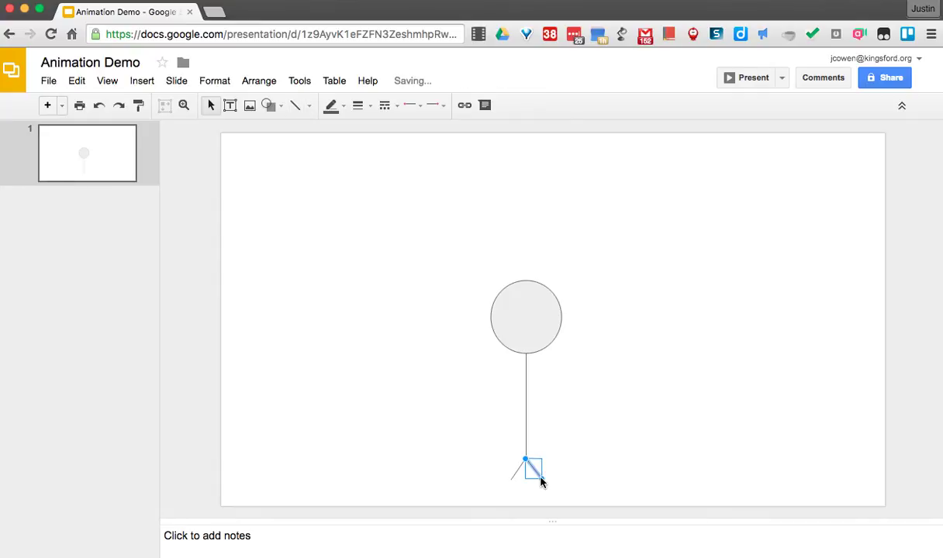
Draw two raised arms angling up from mid-body, then deselect the figure.
click(295, 105)
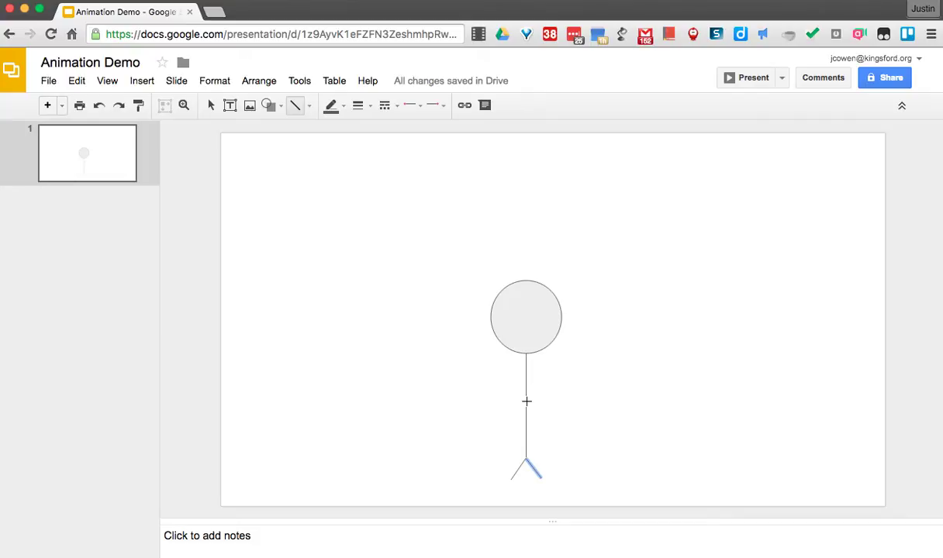
drag(526, 401, 472, 362)
click(291, 104)
drag(526, 401, 584, 362)
click(606, 442)
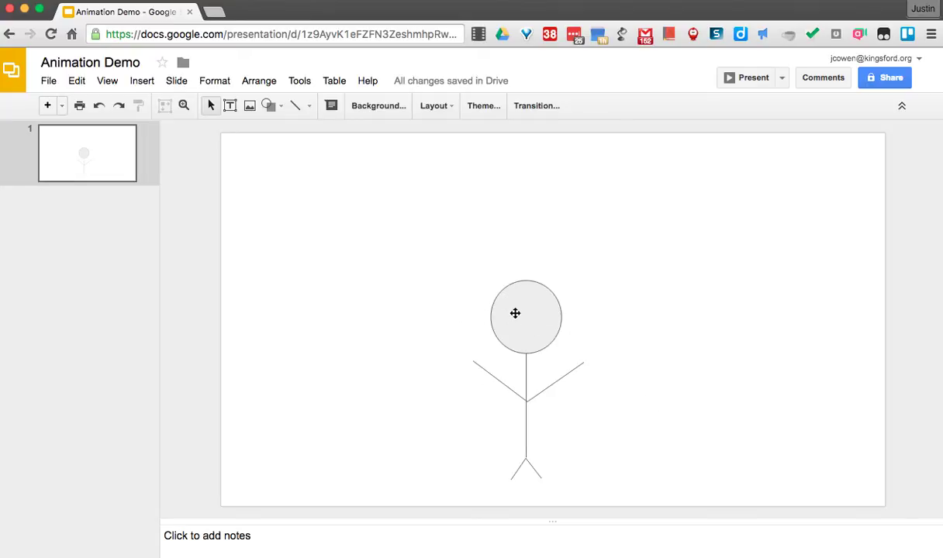
Draw a small oval eye in the head, then copy, paste and move the copy rightward.
click(269, 105)
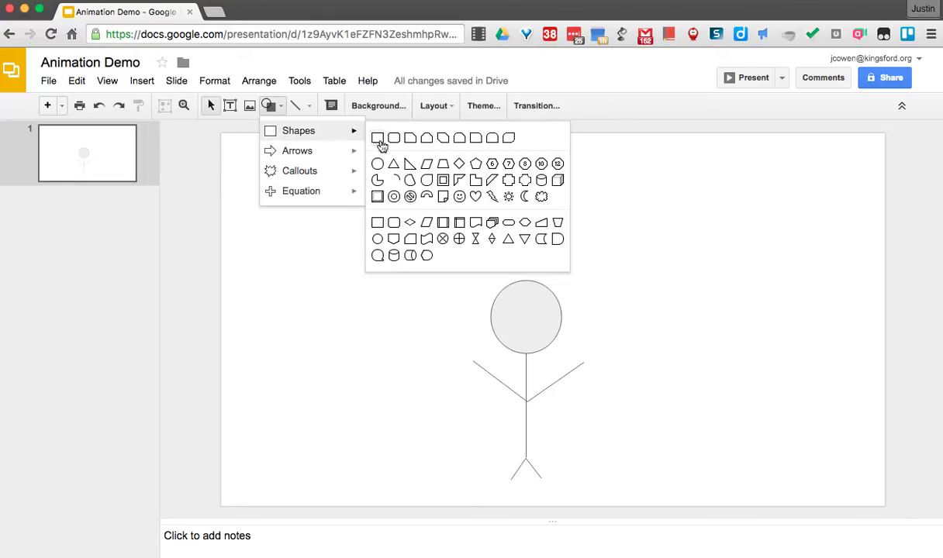
click(377, 166)
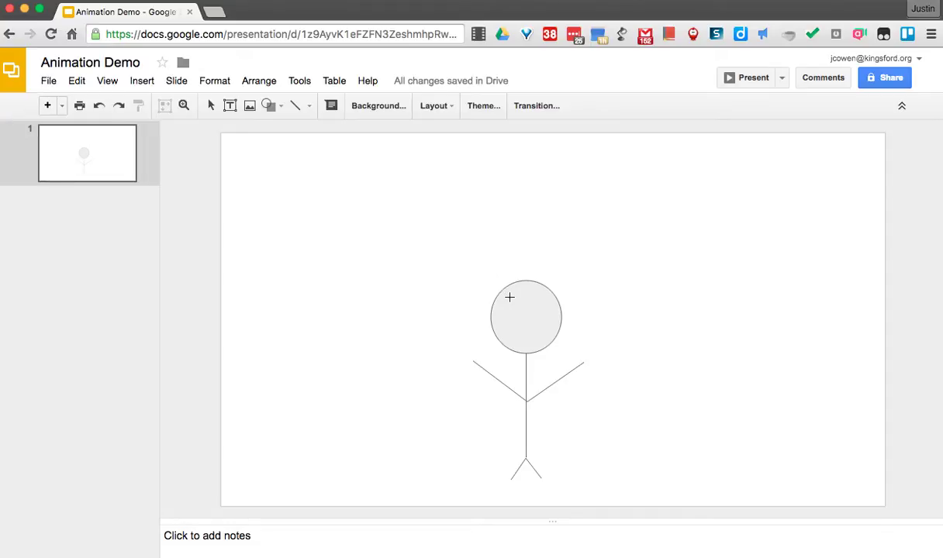
drag(514, 303, 517, 308)
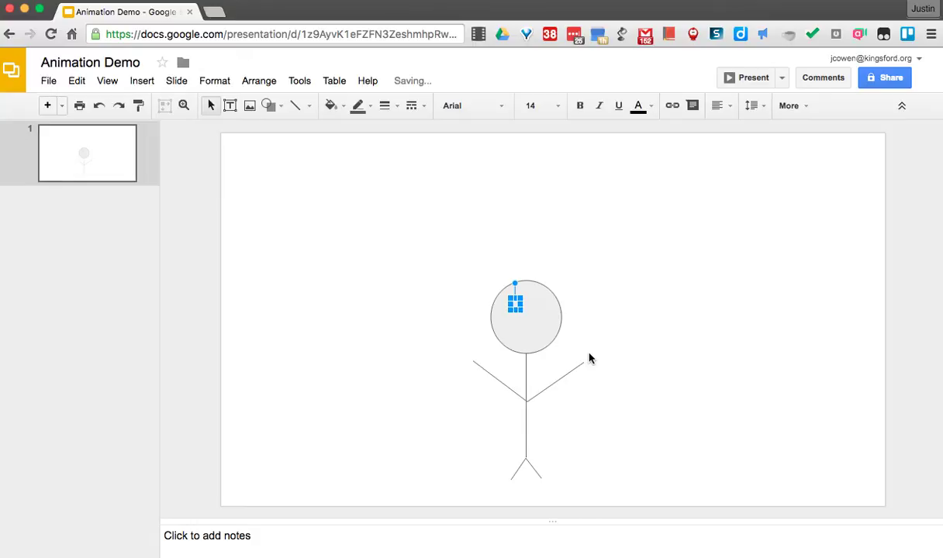
click(77, 81)
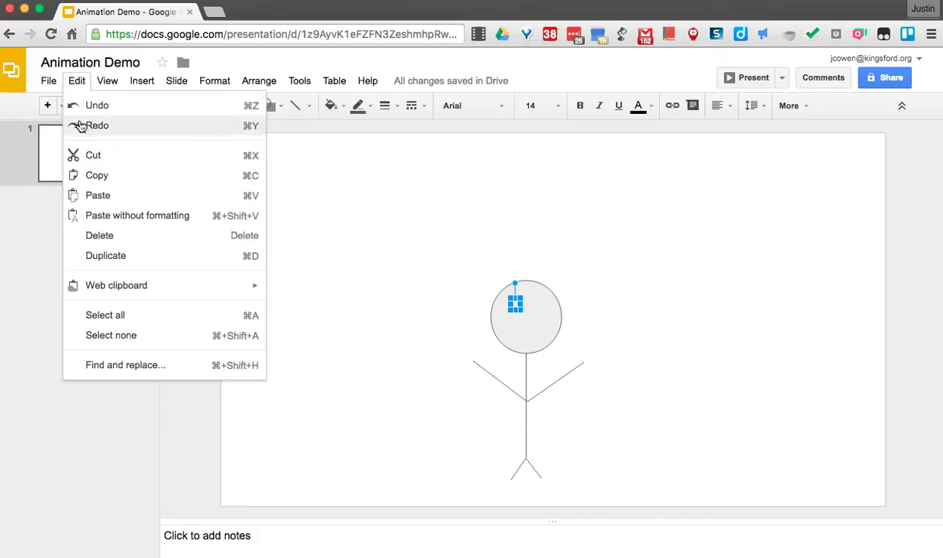
click(103, 185)
click(77, 81)
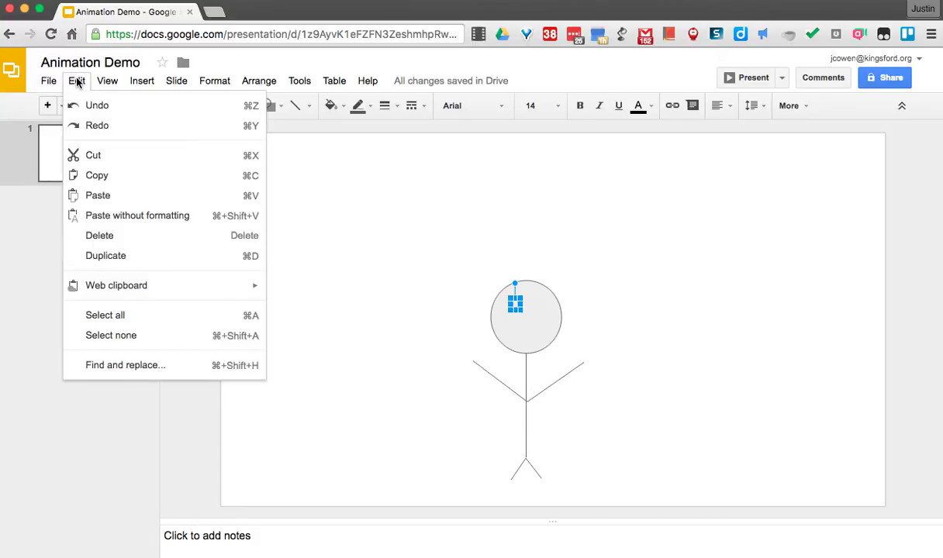
click(102, 195)
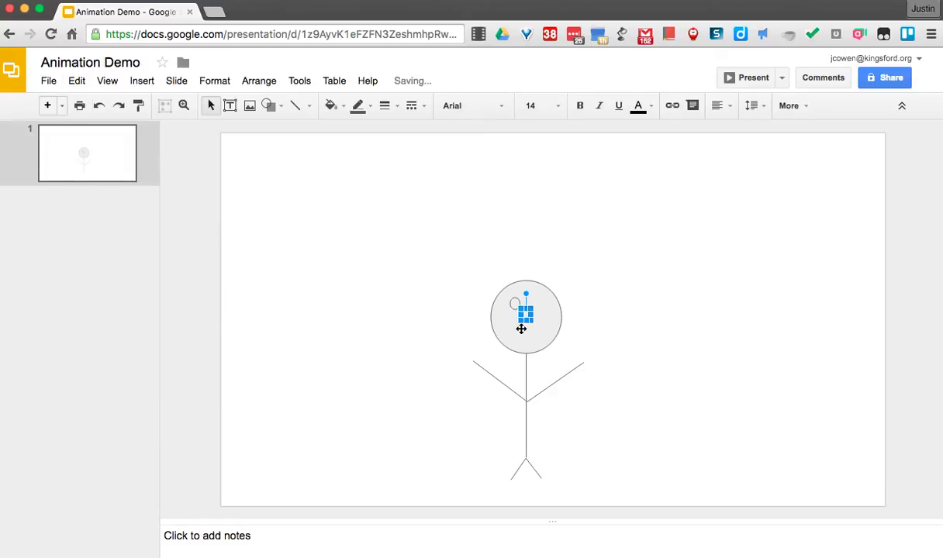
drag(521, 328, 538, 305)
click(615, 305)
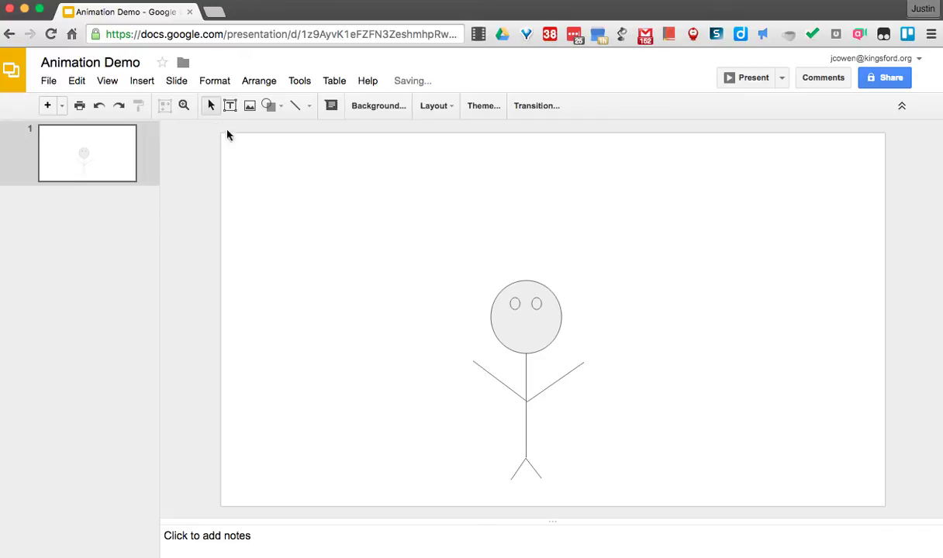
Draw a freehand Scribble smile below the eyes inside the head.
click(268, 105)
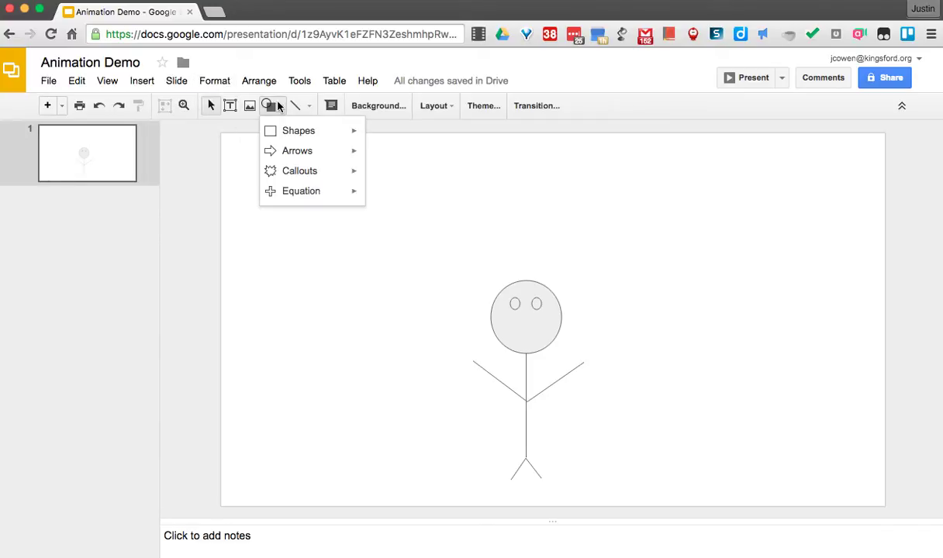
mouse_move(301, 148)
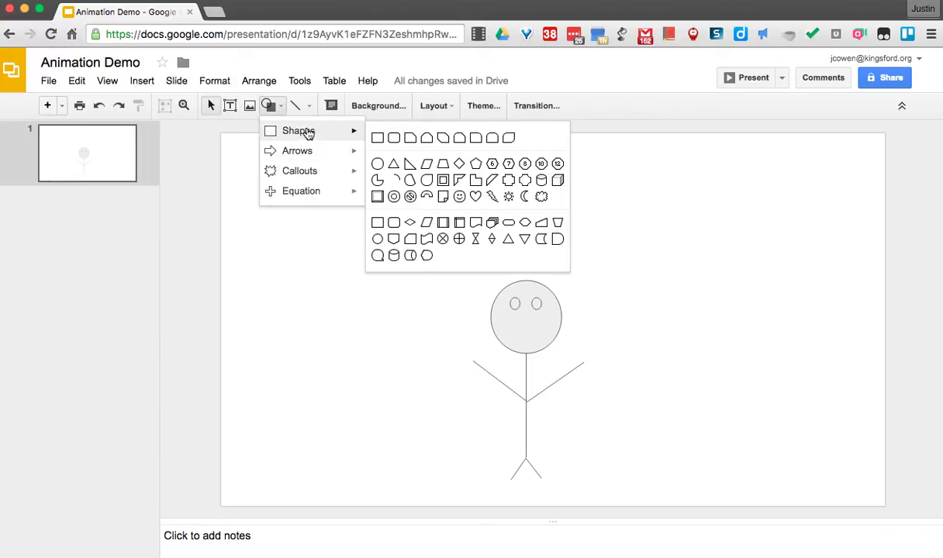
click(308, 107)
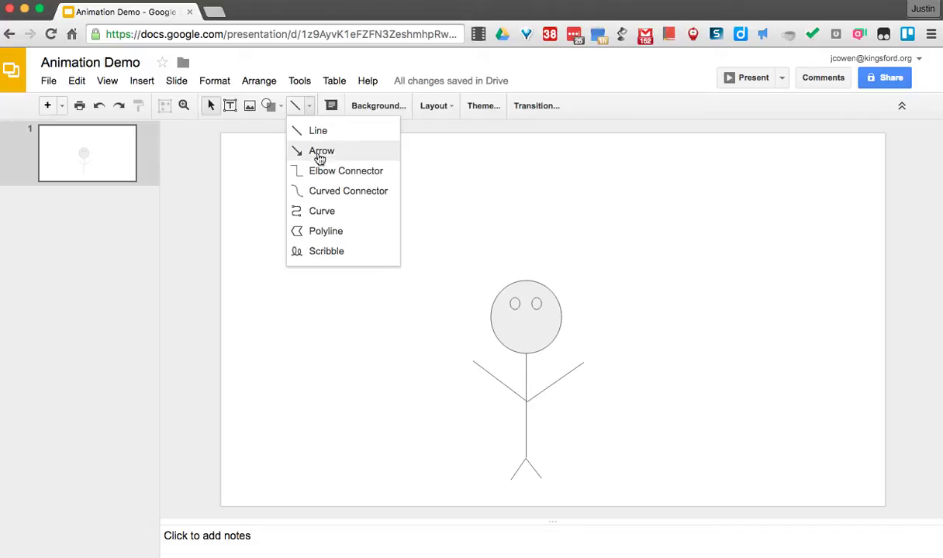
click(326, 251)
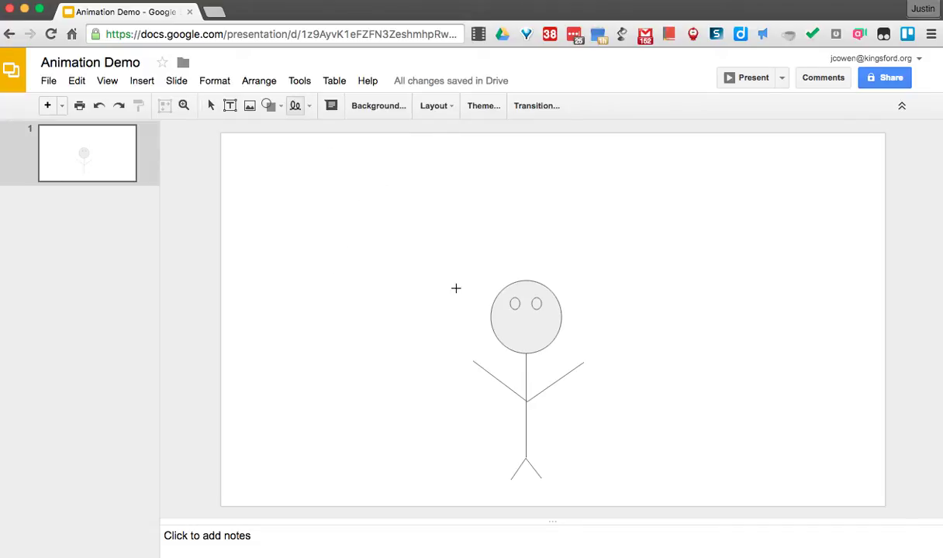
drag(515, 331, 537, 330)
click(660, 352)
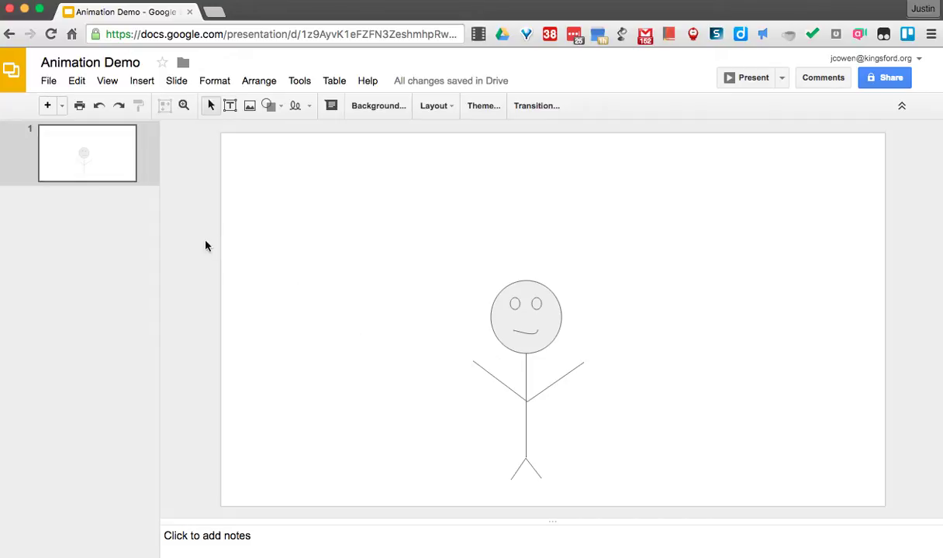
Copy slide 1 and paste it as slide 2, comparing the two slides.
right_click(97, 163)
click(122, 205)
right_click(120, 204)
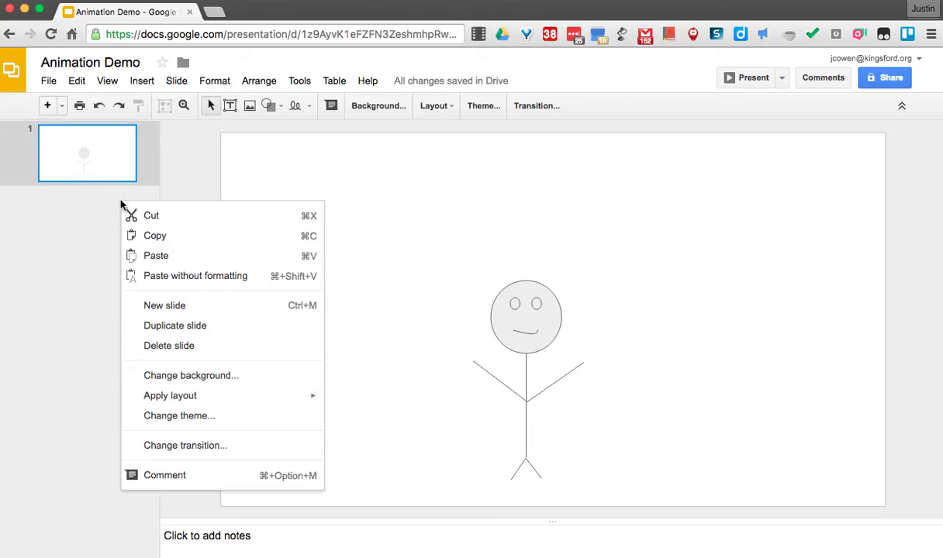
click(140, 260)
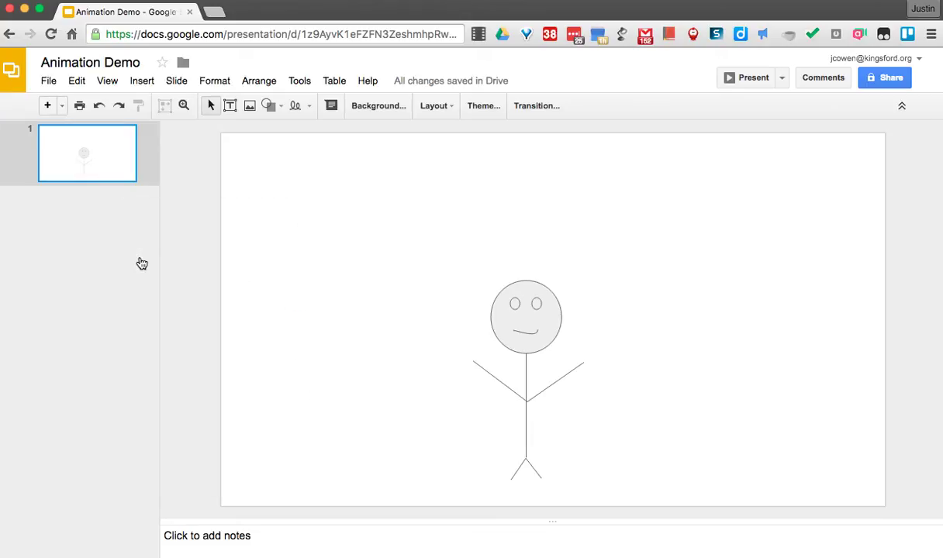
click(104, 157)
click(101, 234)
click(96, 170)
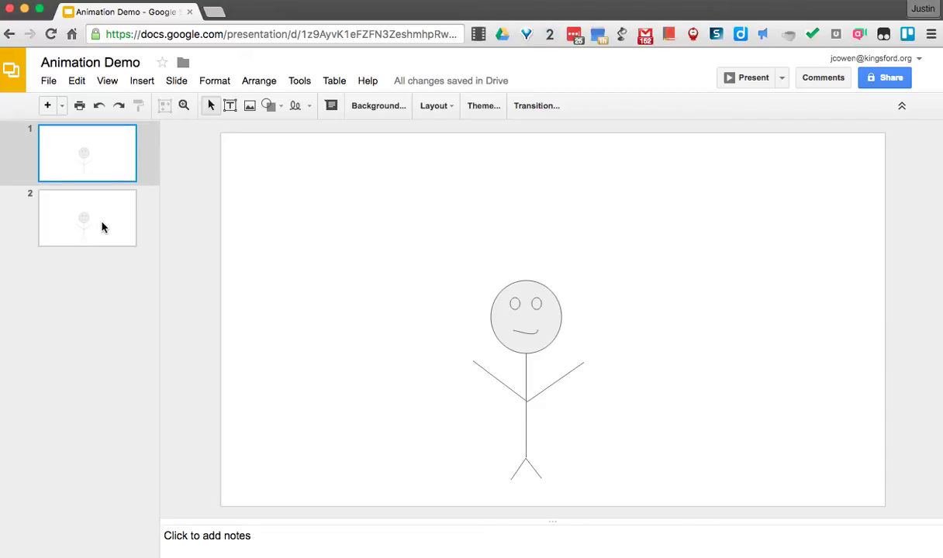
click(101, 227)
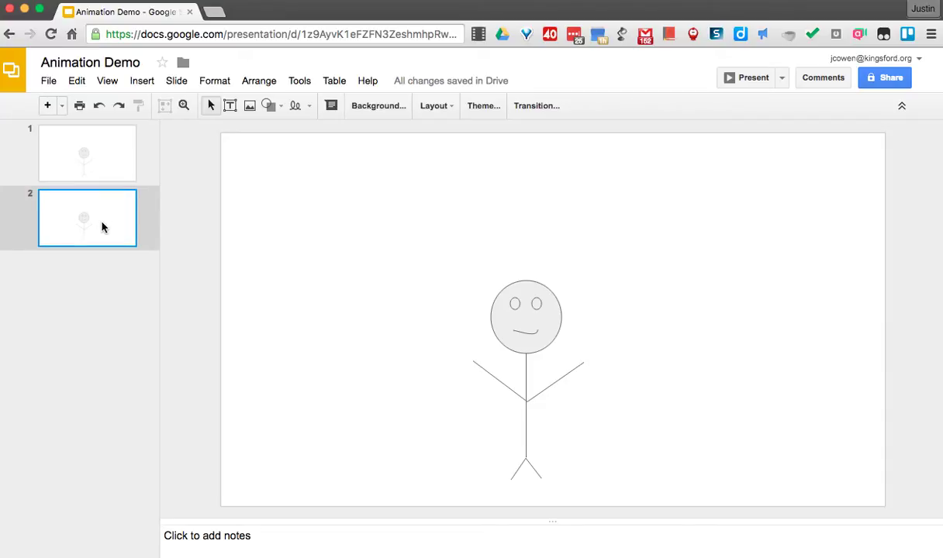
Lower both arms on slide 2 so they point straight out sideways.
click(479, 365)
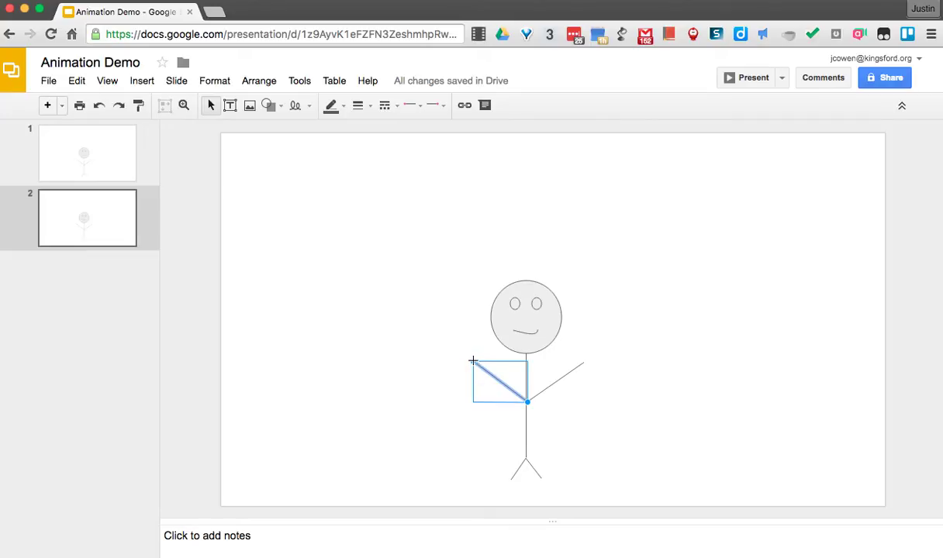
drag(473, 361, 465, 410)
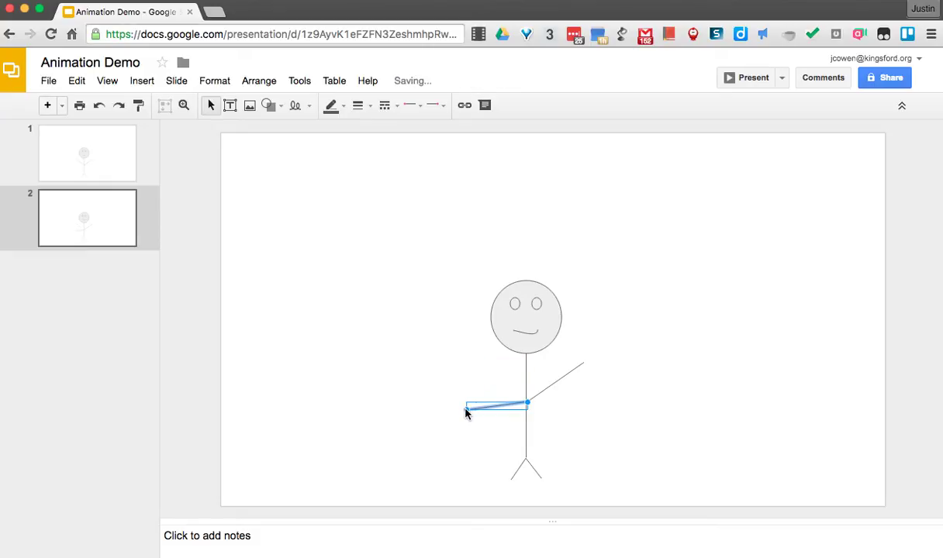
click(572, 368)
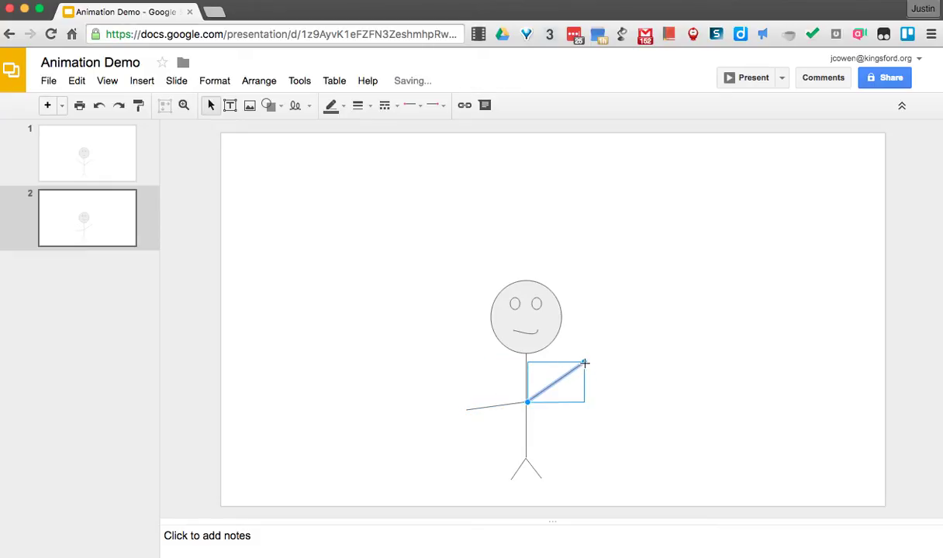
drag(584, 362, 588, 413)
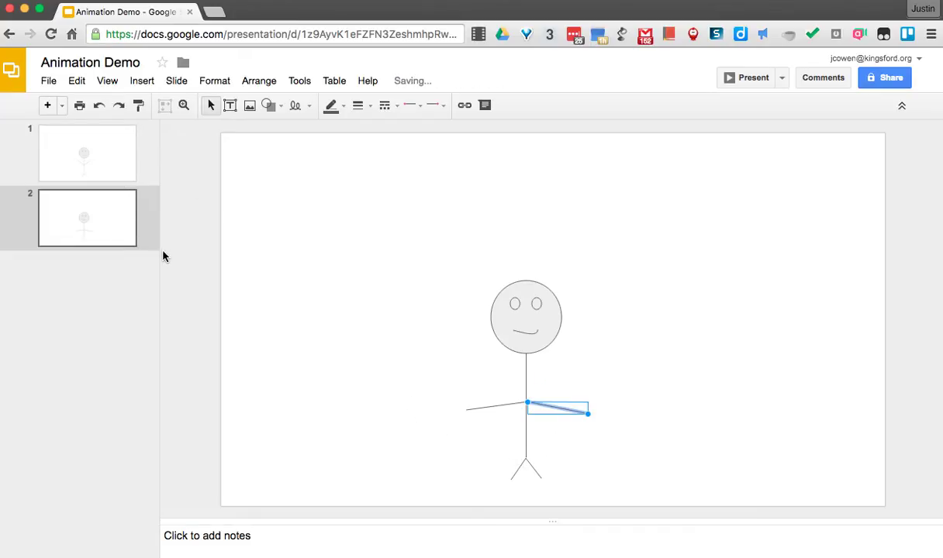
Spread slide 2's left and right legs further outward.
click(521, 483)
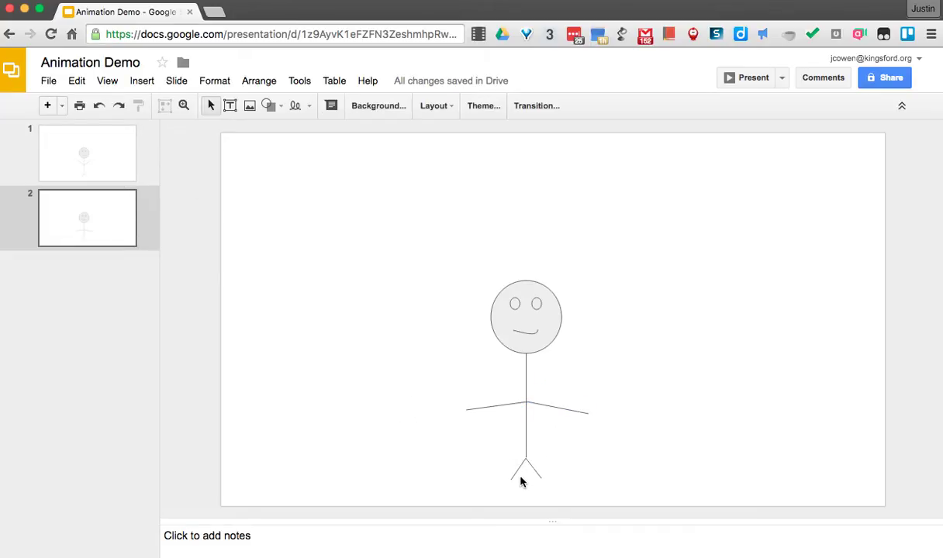
click(517, 470)
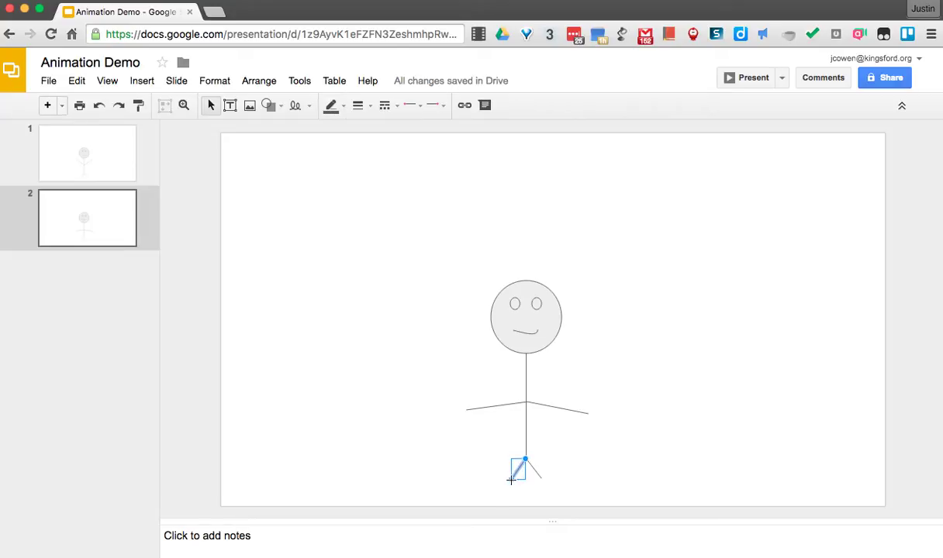
drag(510, 481, 498, 471)
click(537, 473)
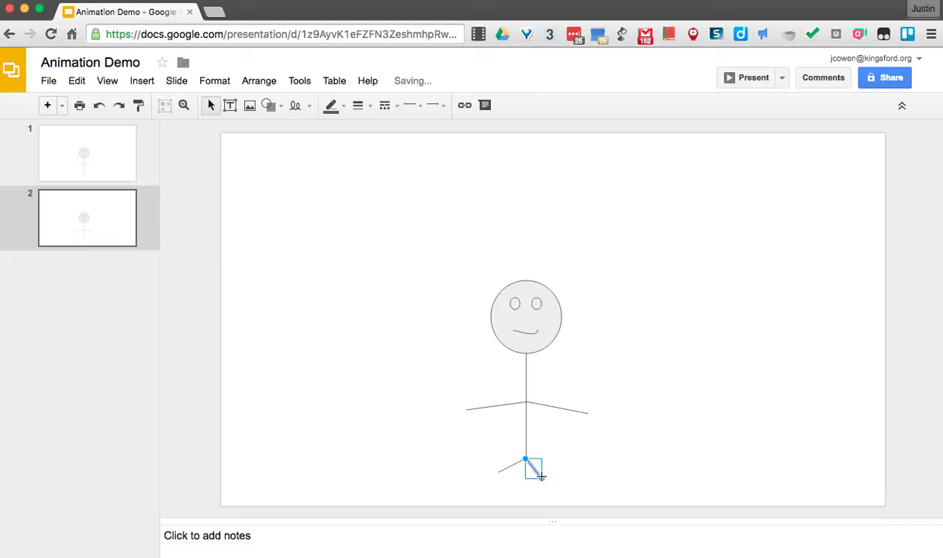
drag(541, 479, 554, 472)
click(97, 164)
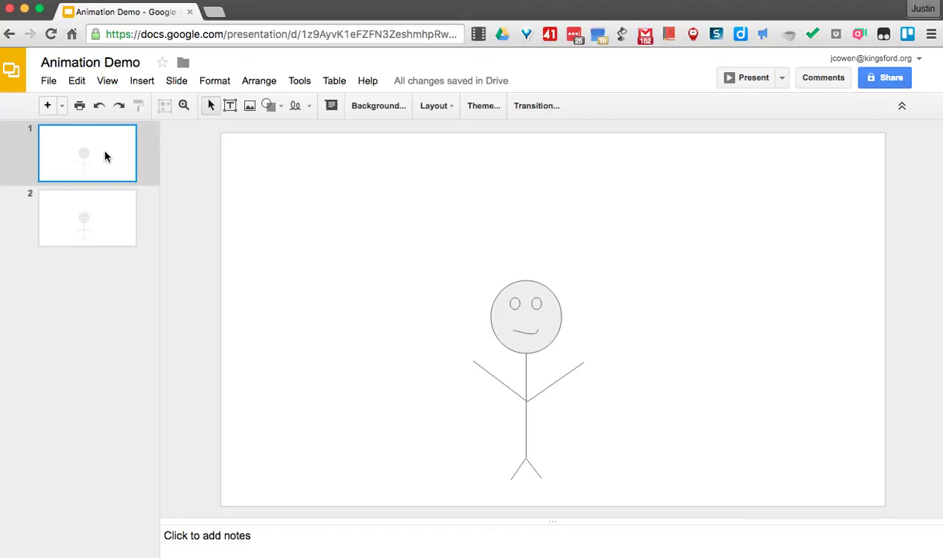
Flip back and forth between slides 1 and 2 to preview the poses.
key(Down)
key(Up)
key(Down)
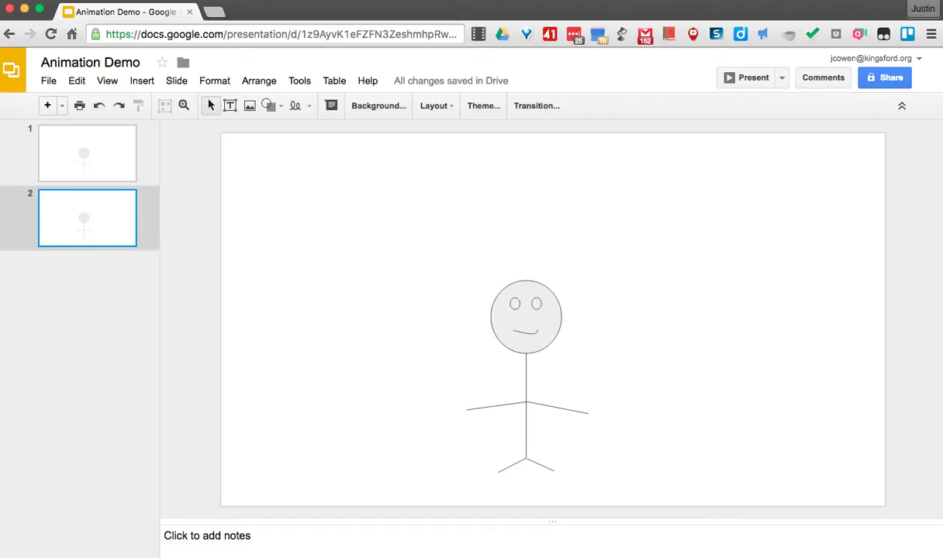
key(Up)
key(Down)
key(Up)
key(Down)
key(Up)
key(Down)
key(Up)
key(Down)
Copy slide 1 and paste it as slide 3.
click(92, 179)
right_click(111, 167)
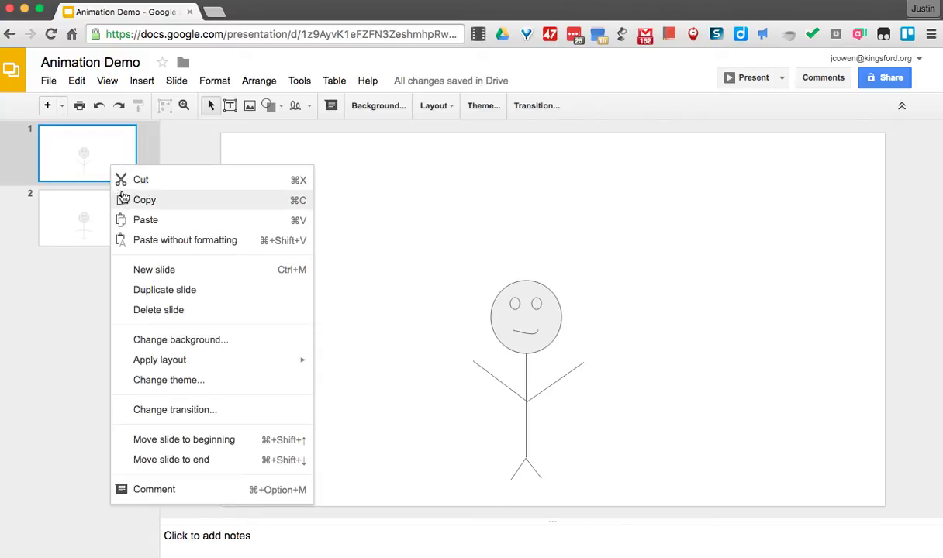
click(123, 198)
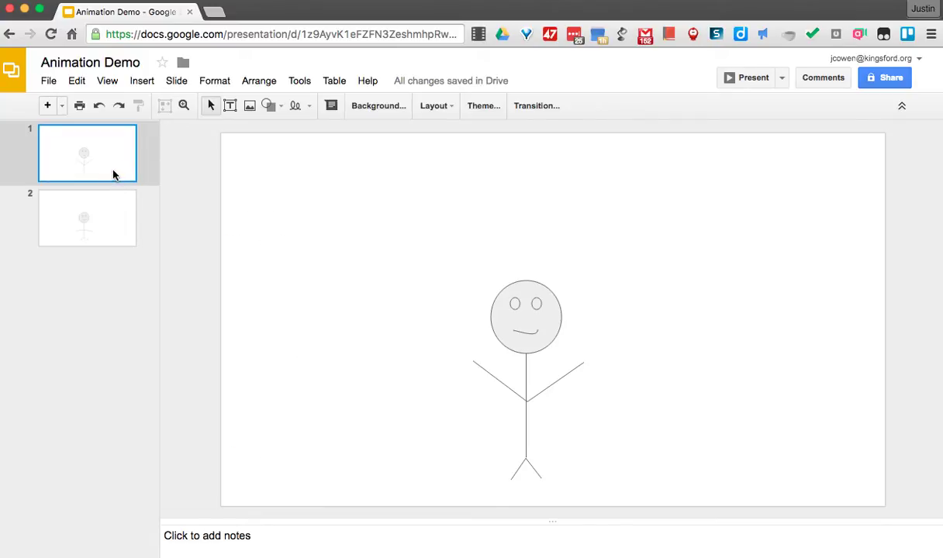
right_click(113, 174)
click(117, 204)
right_click(109, 300)
click(128, 321)
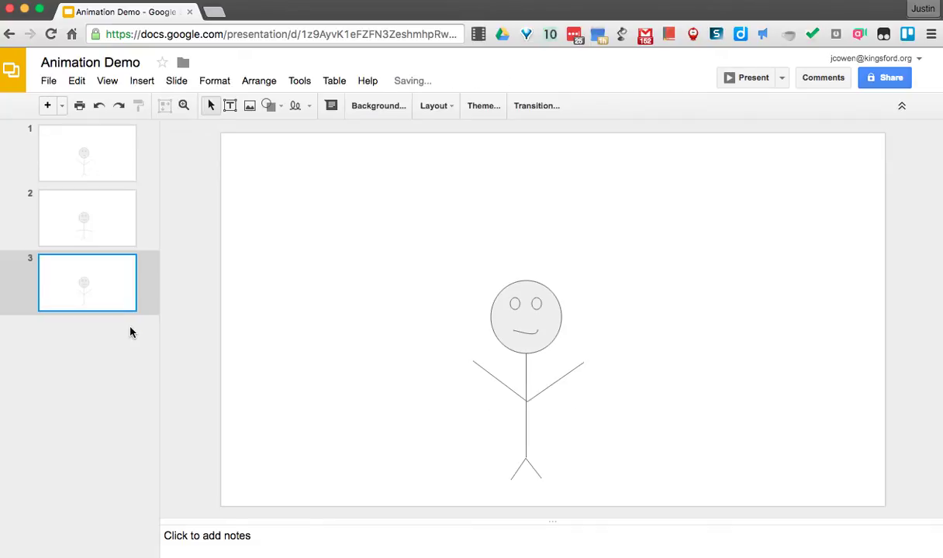
click(103, 180)
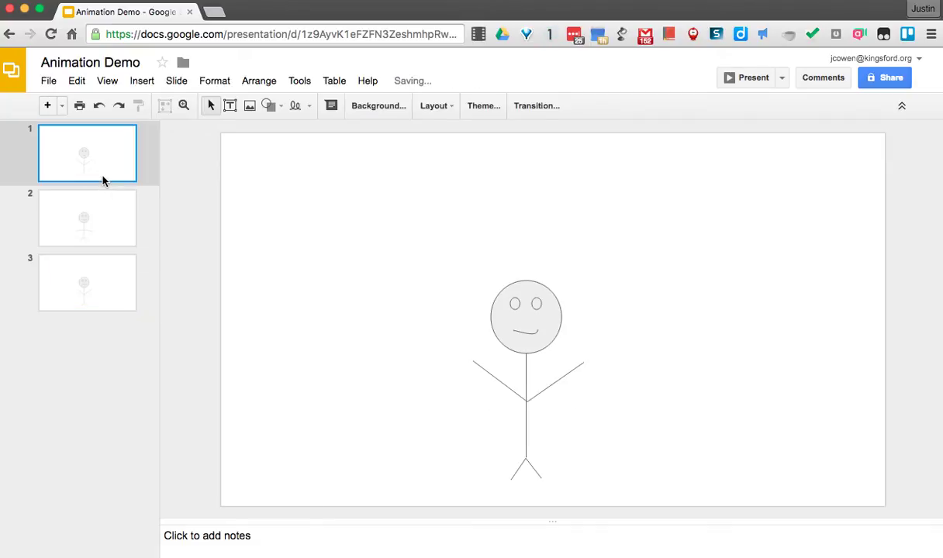
key(Down)
key(Down)
key(Up)
key(Up)
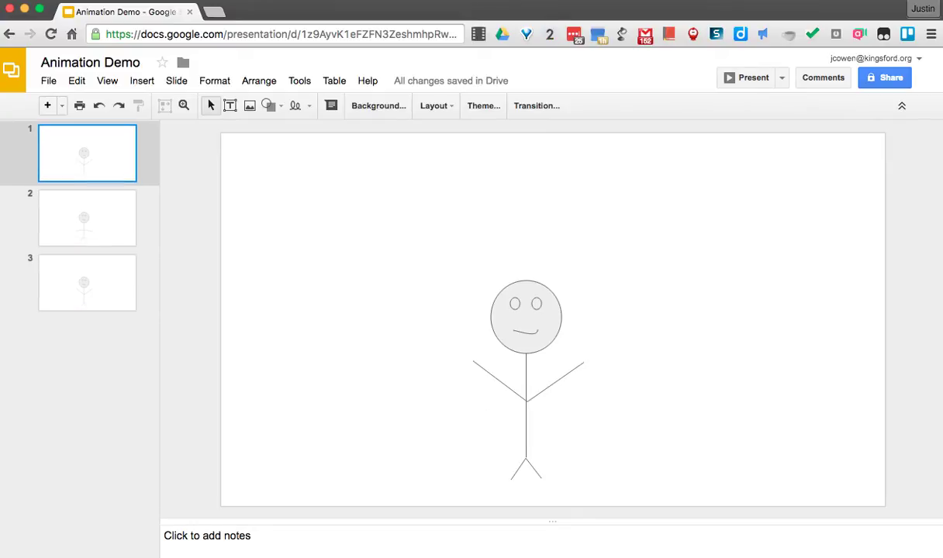
Paste copies of slide 2 and slide 3 as slides 4 and 5.
right_click(69, 227)
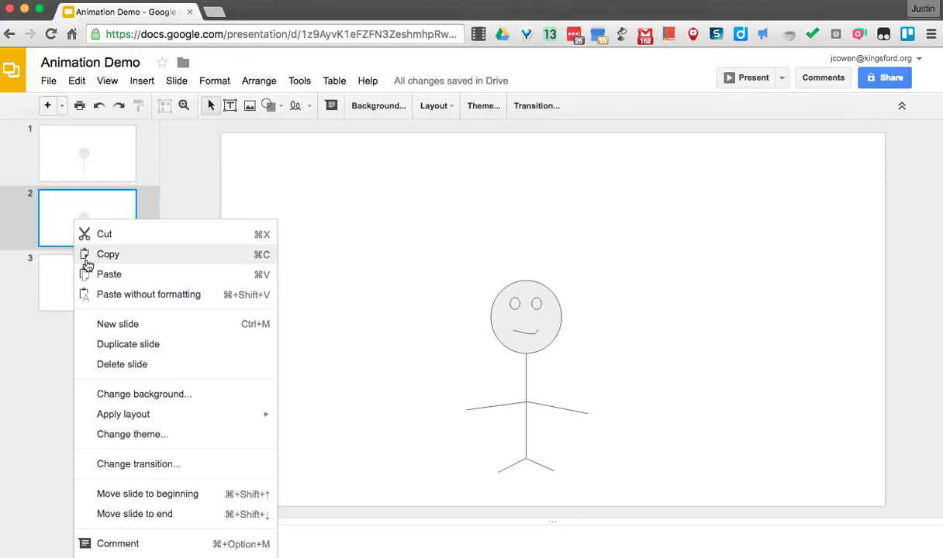
click(68, 340)
right_click(67, 340)
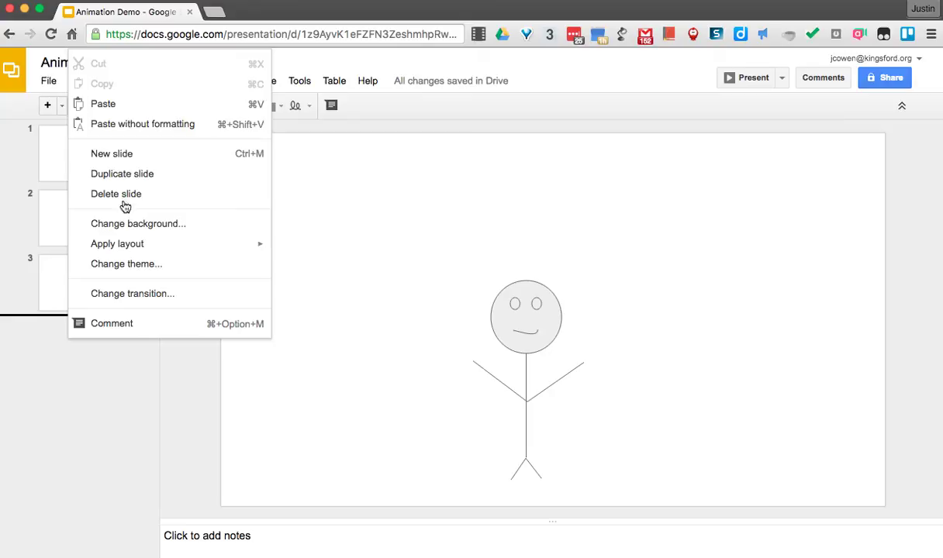
click(115, 105)
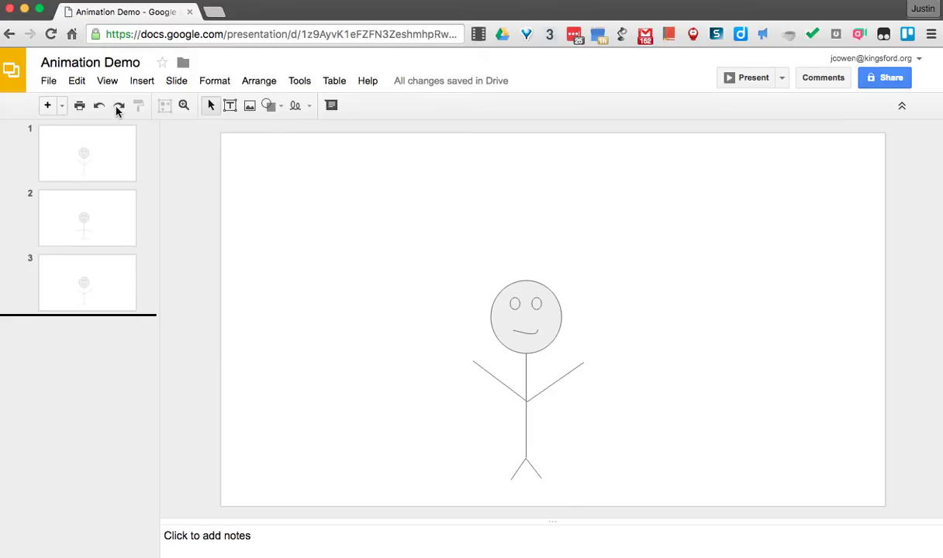
click(121, 281)
right_click(120, 276)
click(116, 255)
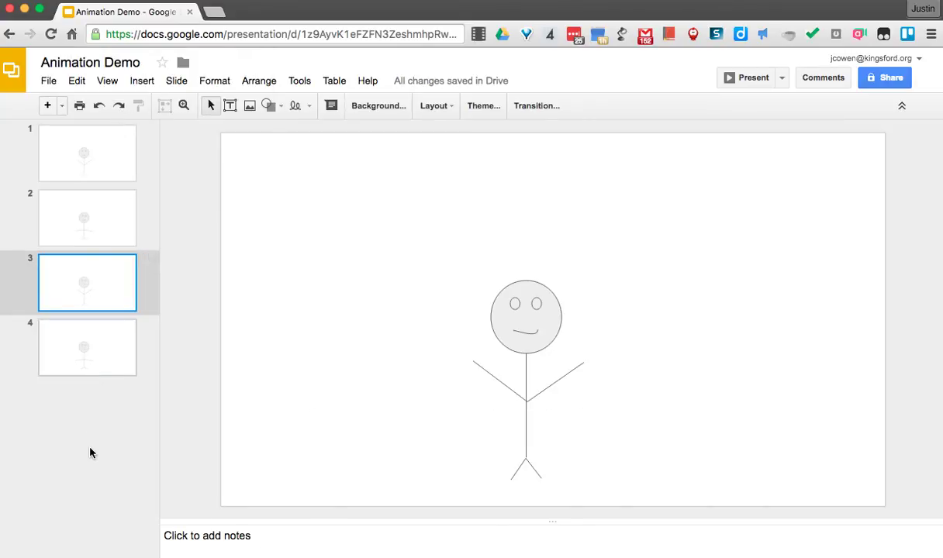
click(90, 453)
right_click(89, 453)
click(120, 216)
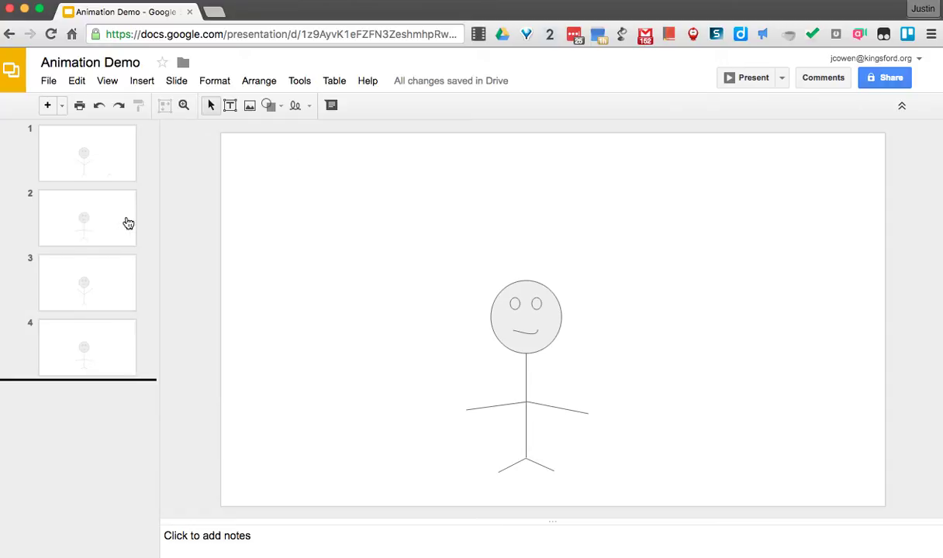
Step through the five slides from slide 1 to preview the animation.
click(107, 158)
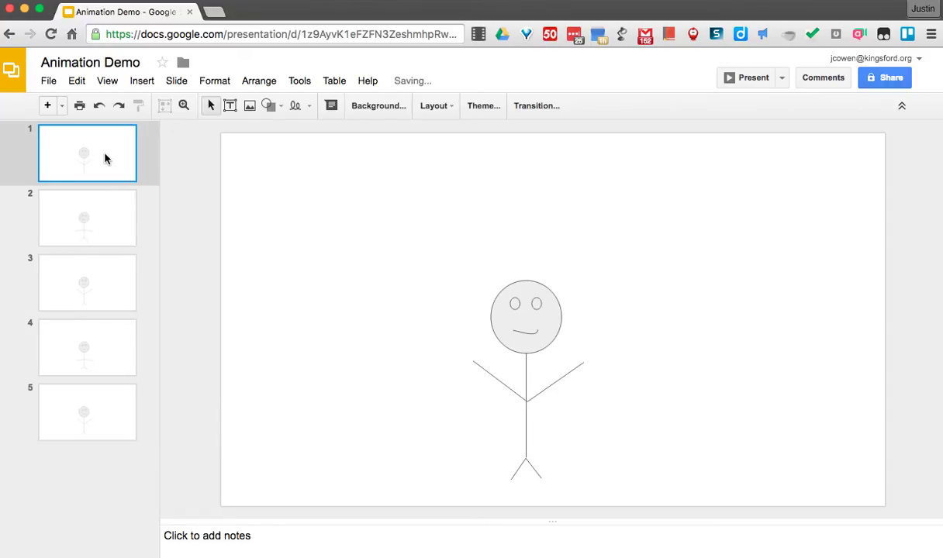
key(Down)
key(Down)
key(Down)
key(Down)
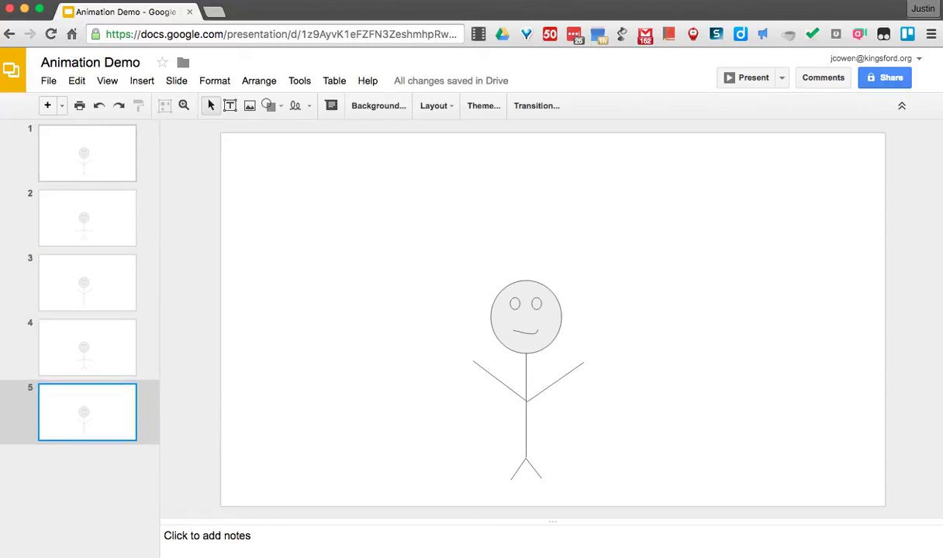
key(Up)
key(Up)
key(Up)
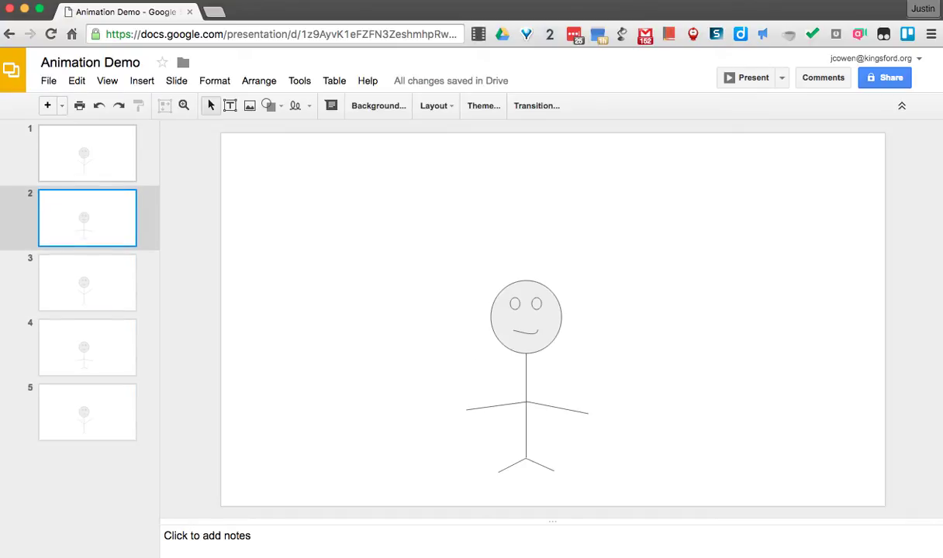
key(Up)
key(Down)
key(Down)
key(Down)
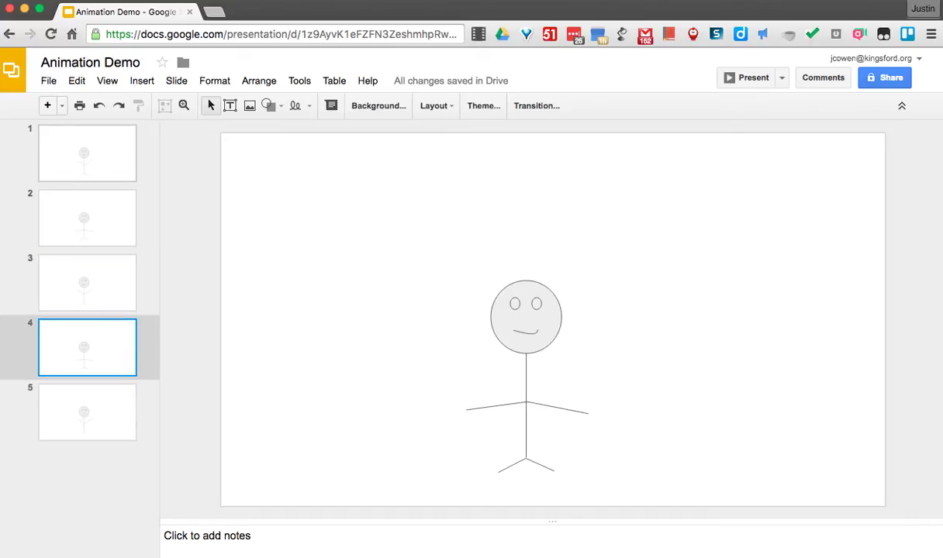
key(Down)
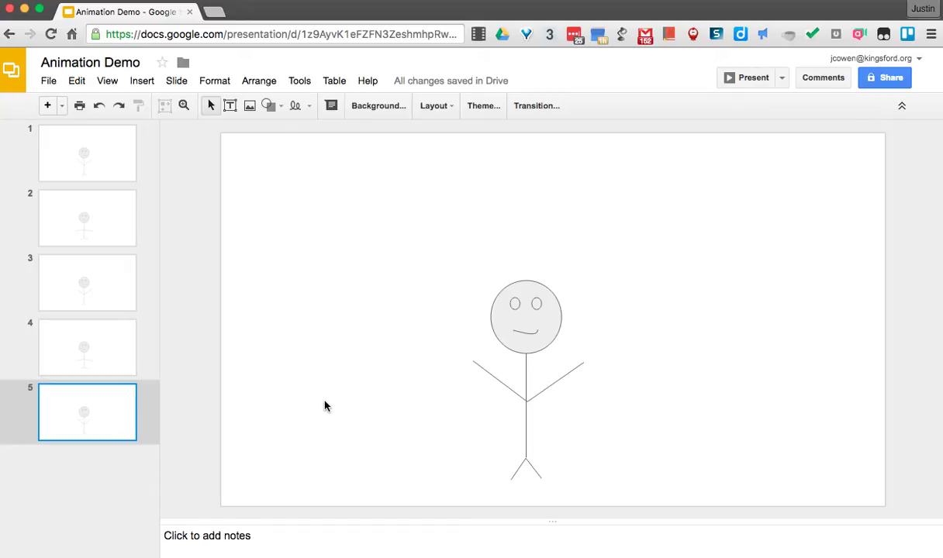
Copy slide 5 and paste it as slide 6, then compare the two frames.
right_click(105, 427)
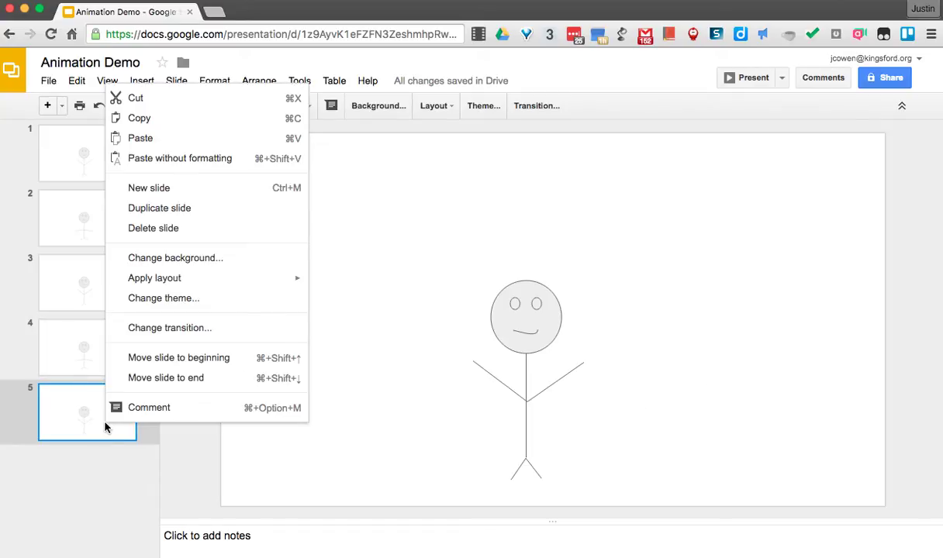
click(126, 122)
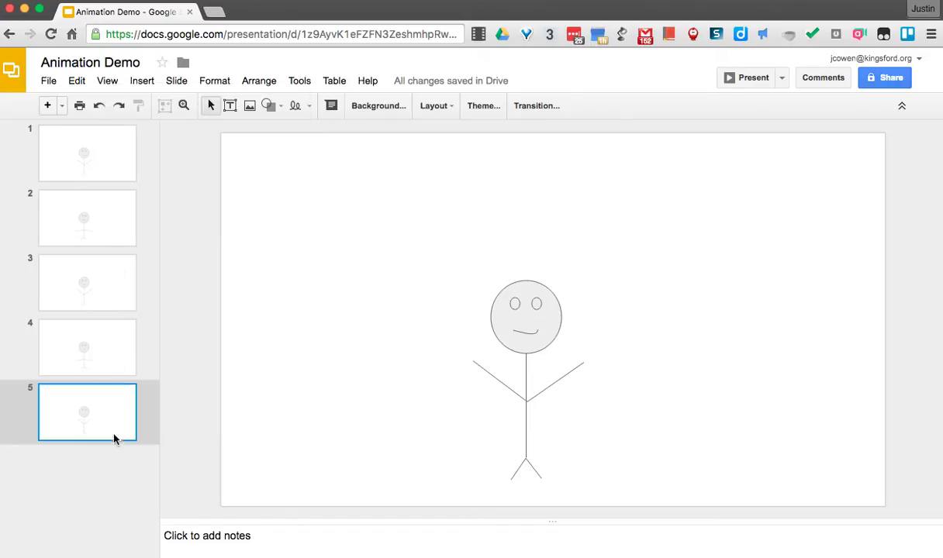
right_click(99, 478)
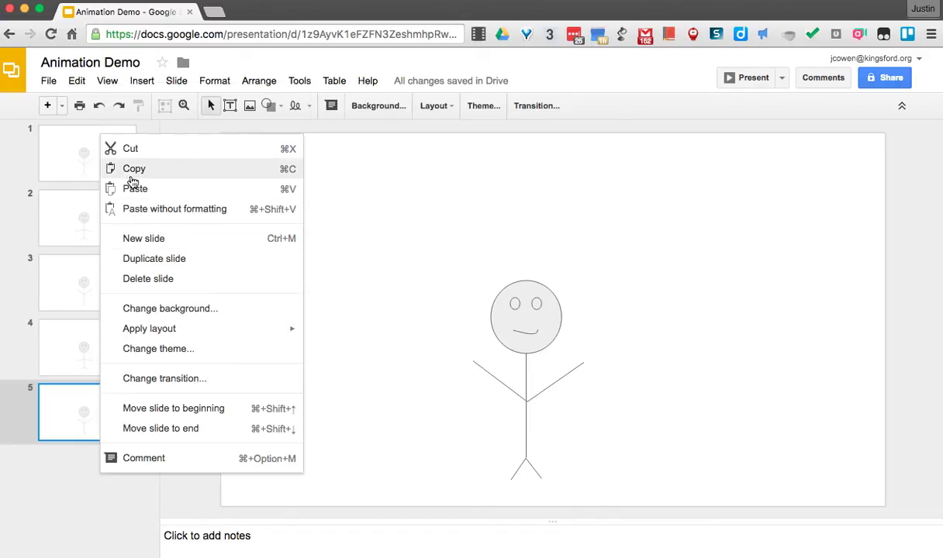
click(132, 189)
click(122, 425)
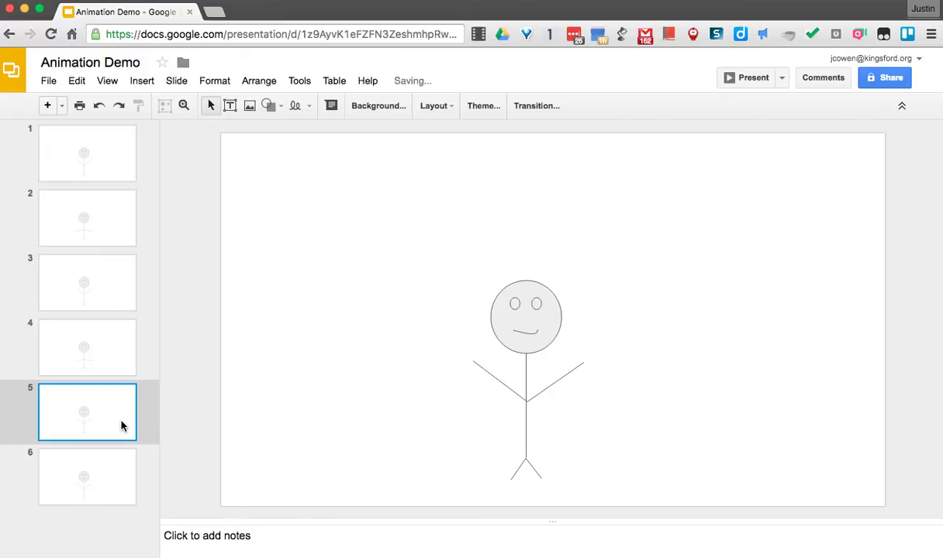
click(119, 485)
click(108, 434)
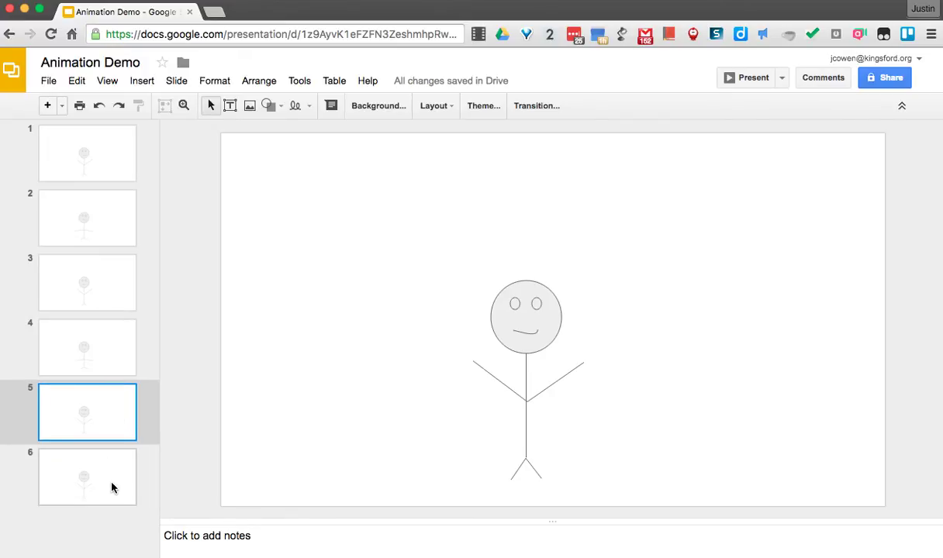
click(112, 486)
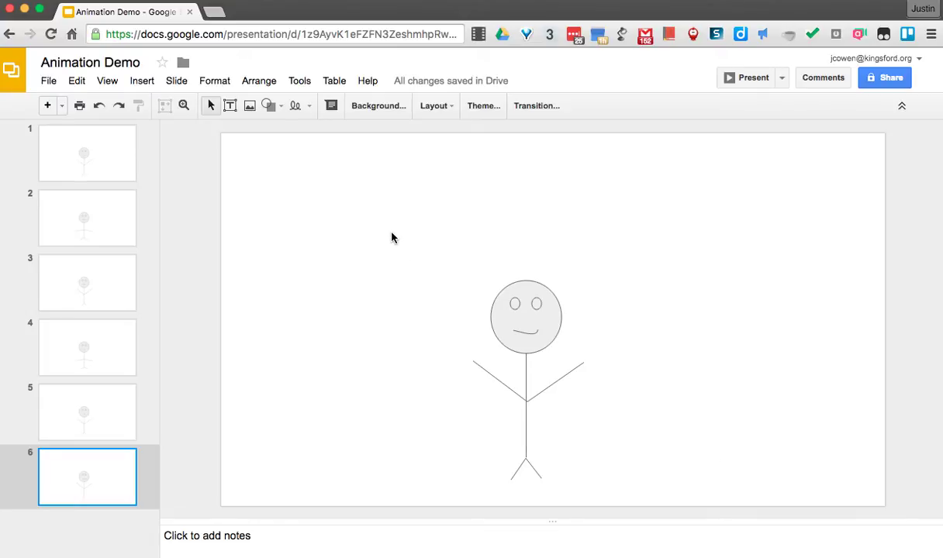
Select slide 6's whole stick figure and nudge it slightly right.
drag(392, 238, 639, 532)
drag(443, 245, 612, 490)
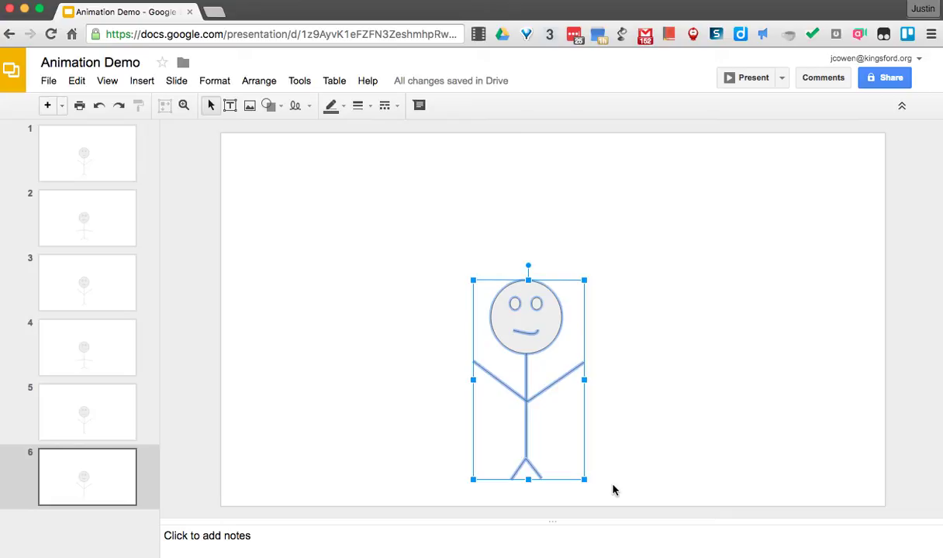
key(Right)
key(Right)
key(Right)
key(Right)
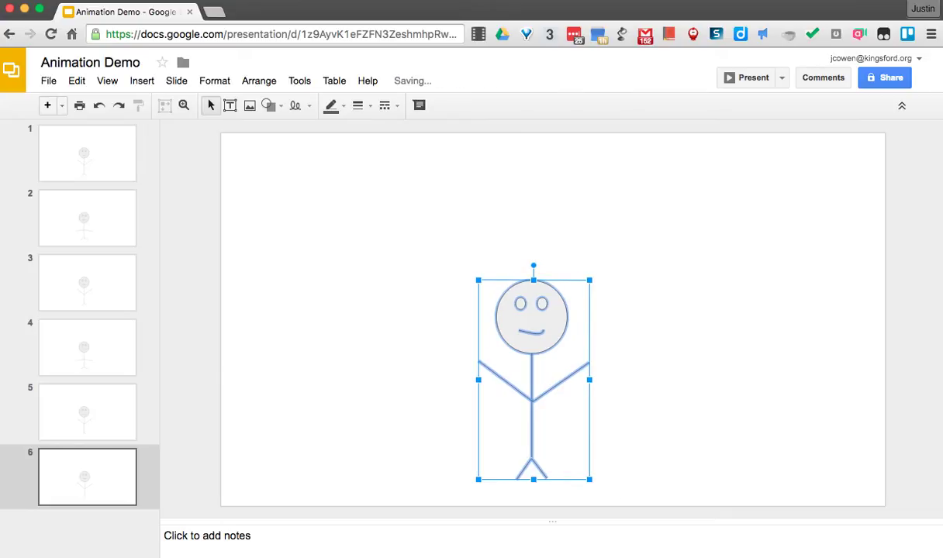
click(708, 440)
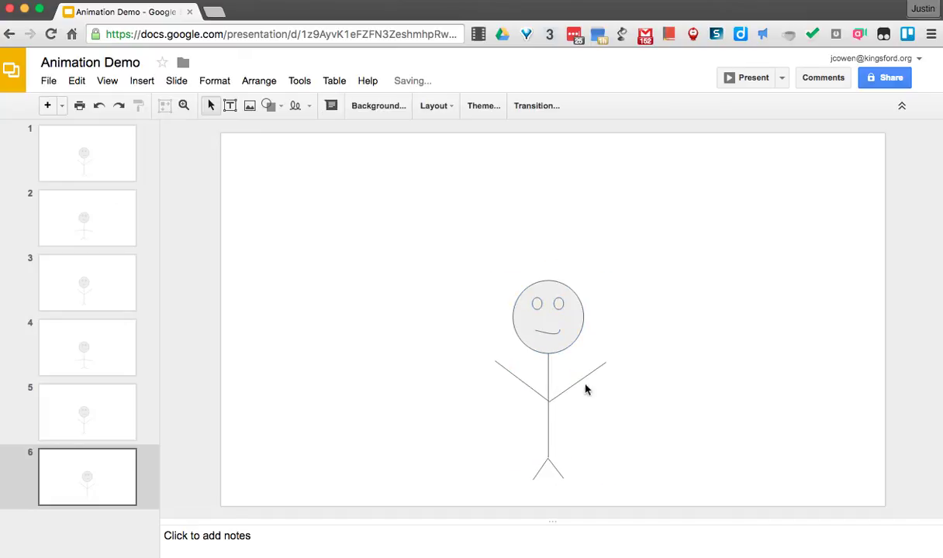
Lower both arms to a flatter angle and spread the legs into a walking stride.
click(574, 381)
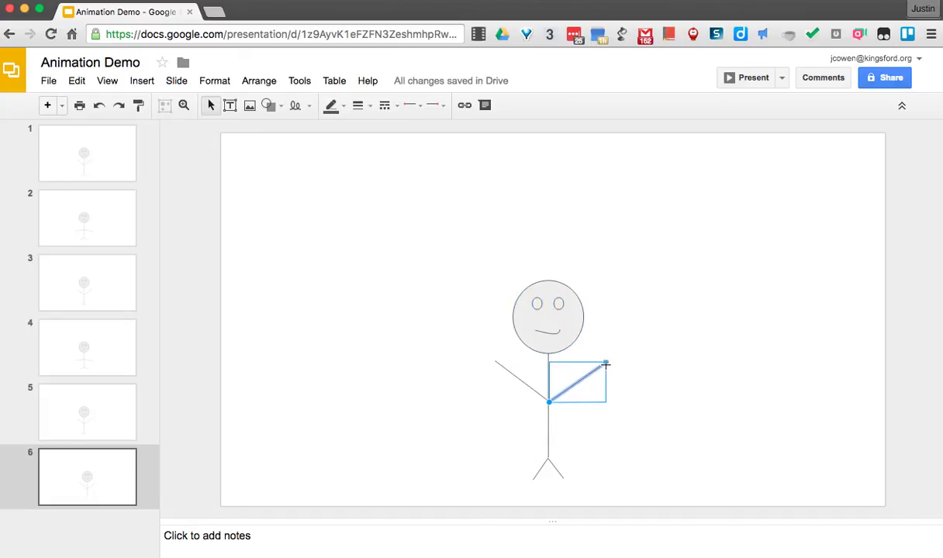
drag(606, 365, 610, 376)
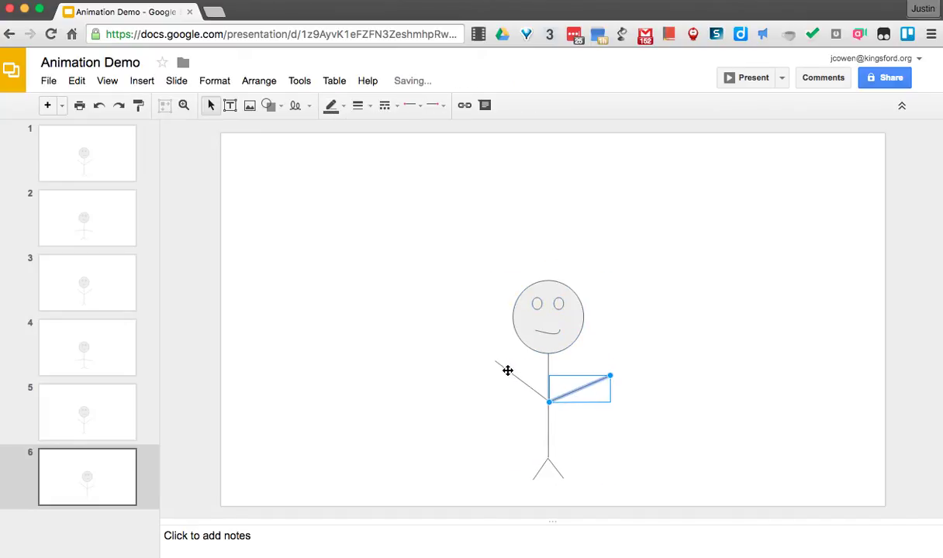
click(507, 370)
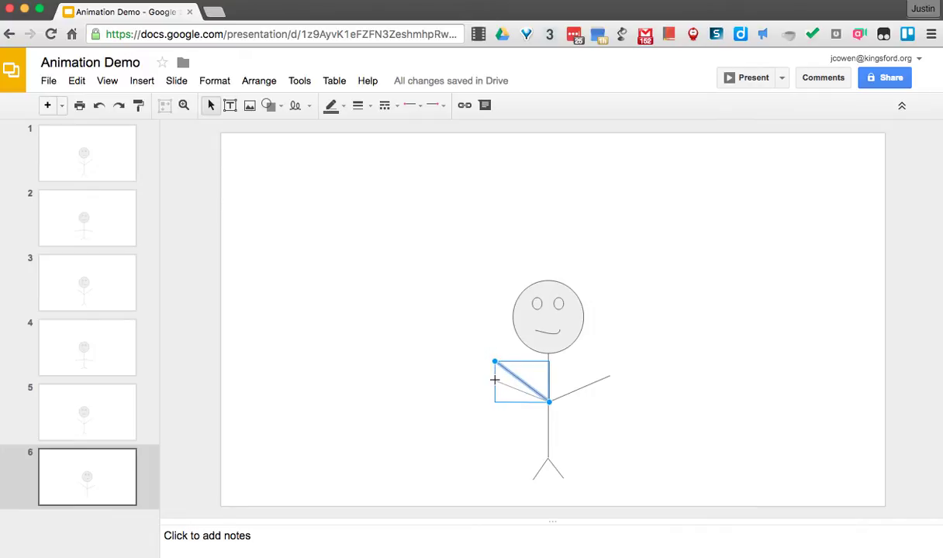
drag(495, 362, 493, 382)
click(540, 476)
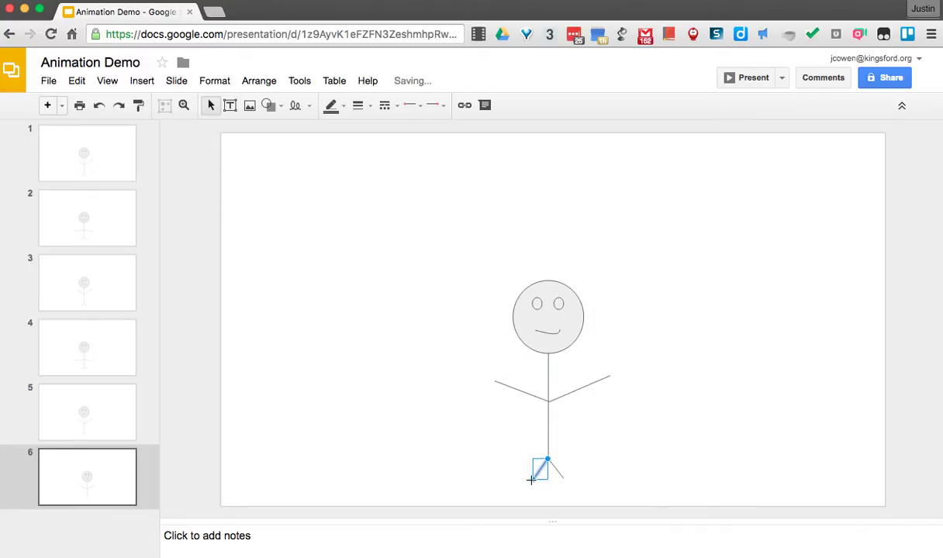
drag(538, 482, 542, 486)
click(561, 476)
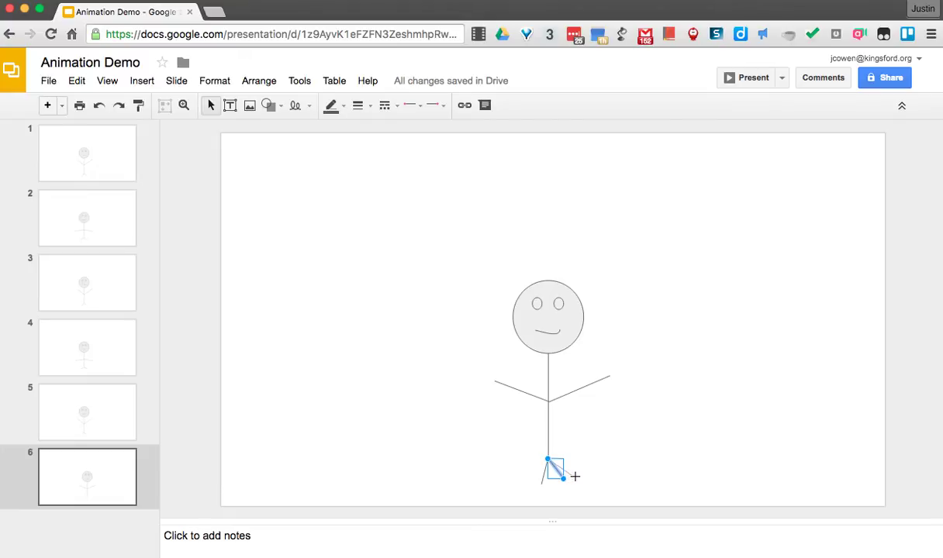
drag(575, 476, 575, 476)
Compare slides 5 and 6, then copy slide 6 and paste it as slide 7.
click(84, 388)
key(Down)
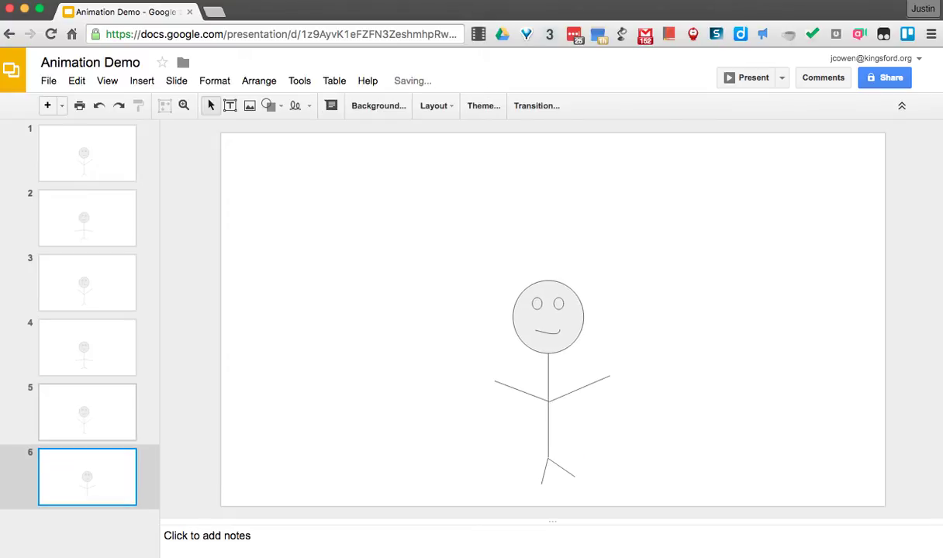
key(Up)
key(Down)
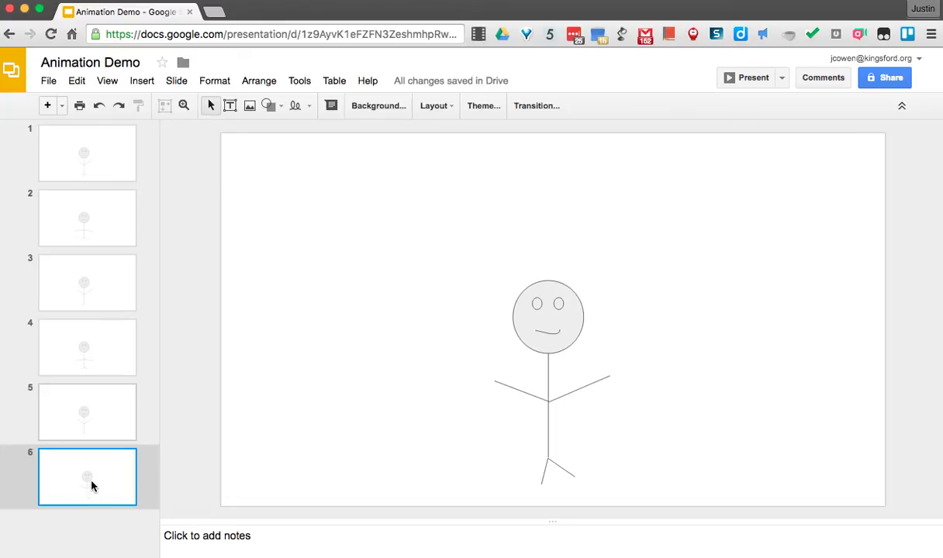
right_click(91, 465)
click(141, 178)
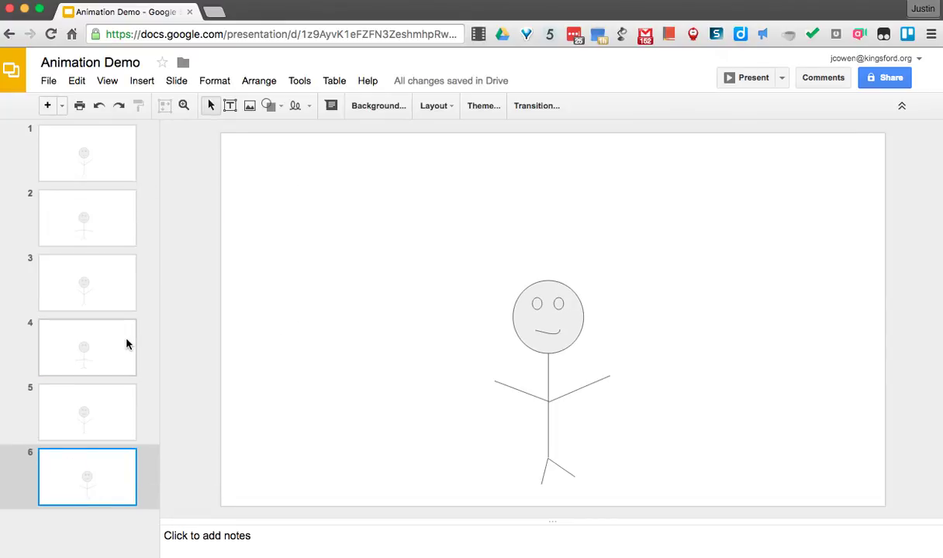
click(77, 533)
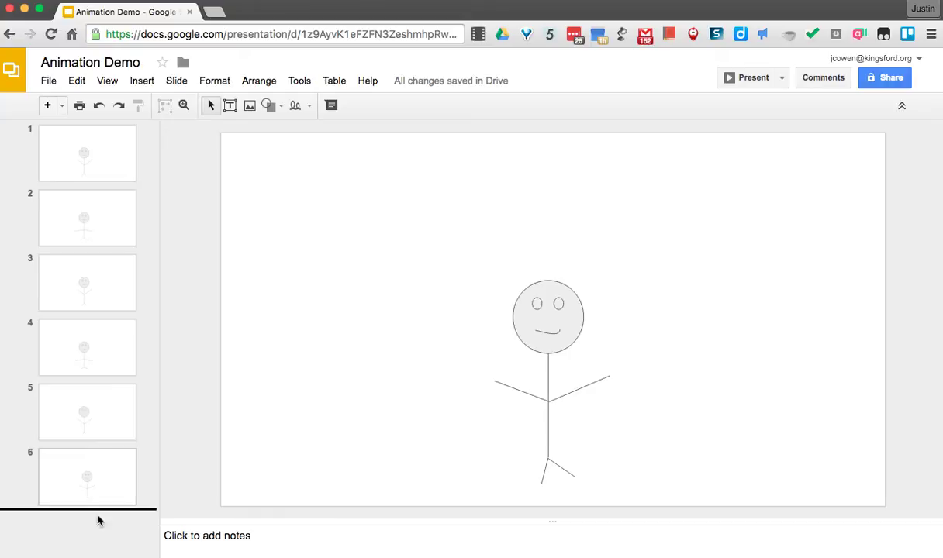
key(ctrl+v)
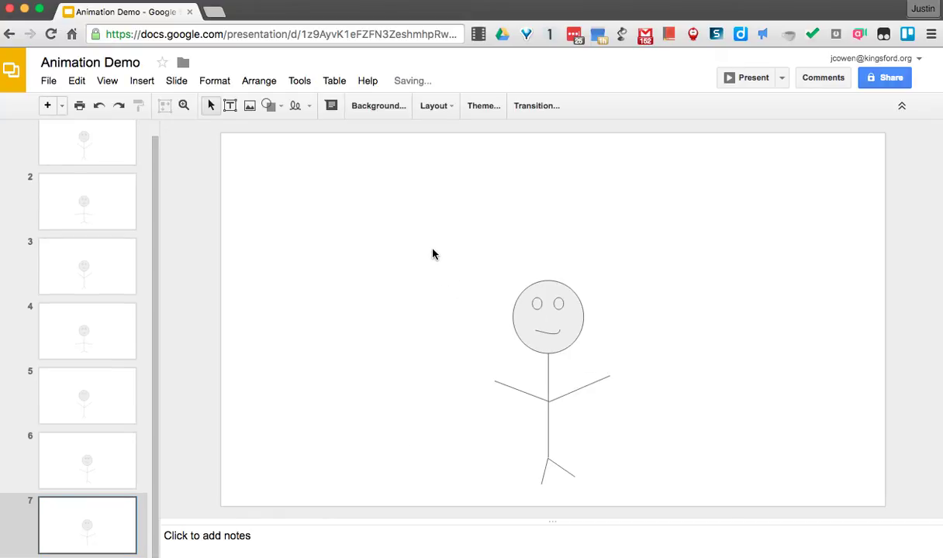
Nudge slide 7's stick figure right and re-angle its left leg into a new stride.
drag(433, 250, 642, 497)
key(Right)
key(Right)
key(Right)
key(Right)
key(Right)
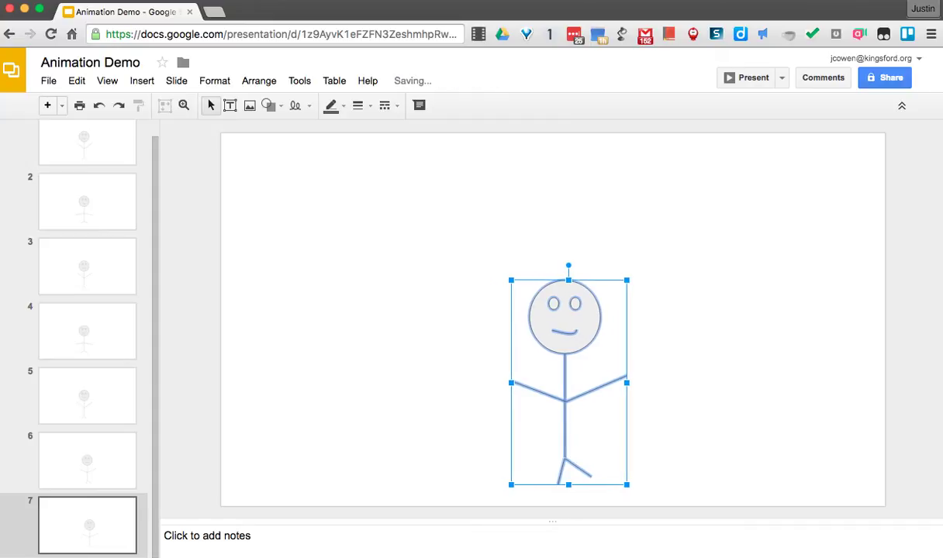
click(646, 435)
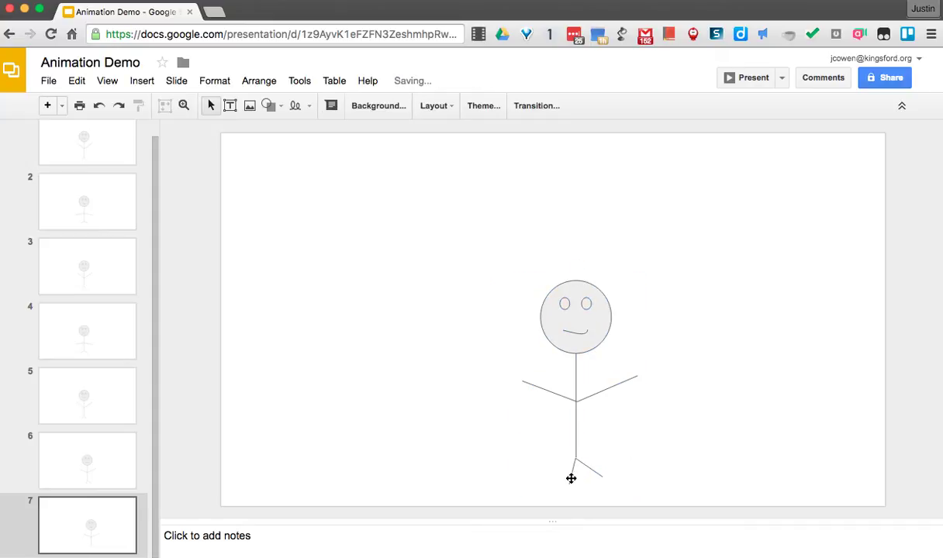
click(571, 478)
drag(558, 483, 591, 491)
click(597, 474)
Raise the left arm up and out and level the right arm horizontally.
click(525, 385)
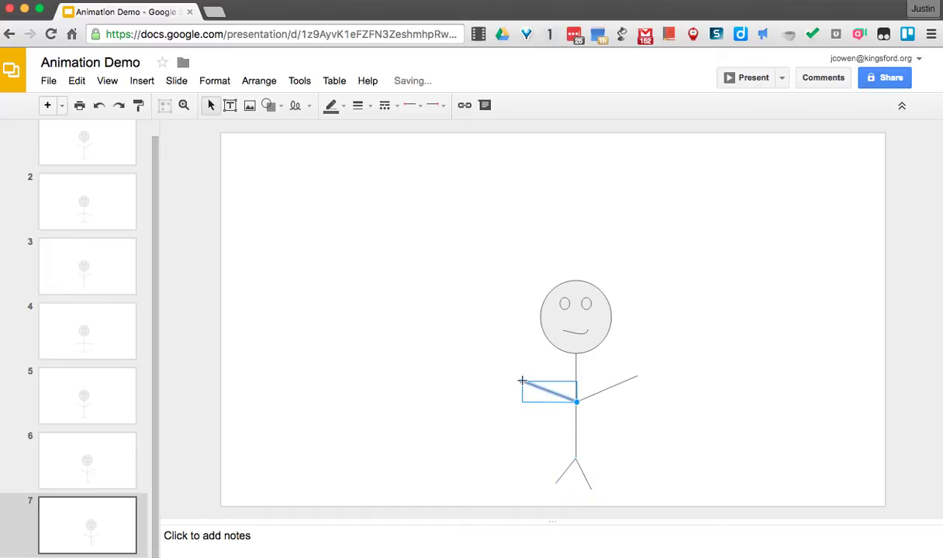
drag(522, 380, 543, 364)
click(624, 381)
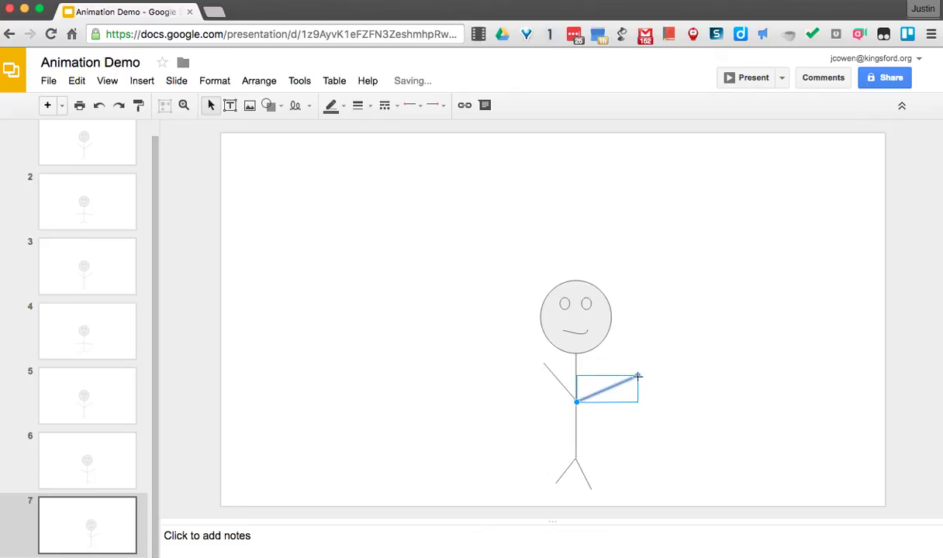
drag(638, 376, 636, 403)
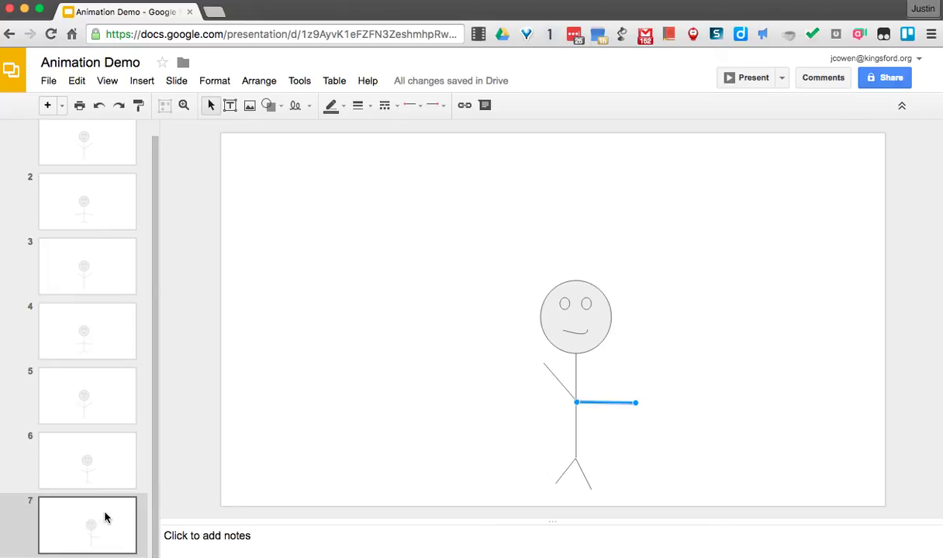
key(ctrl+d)
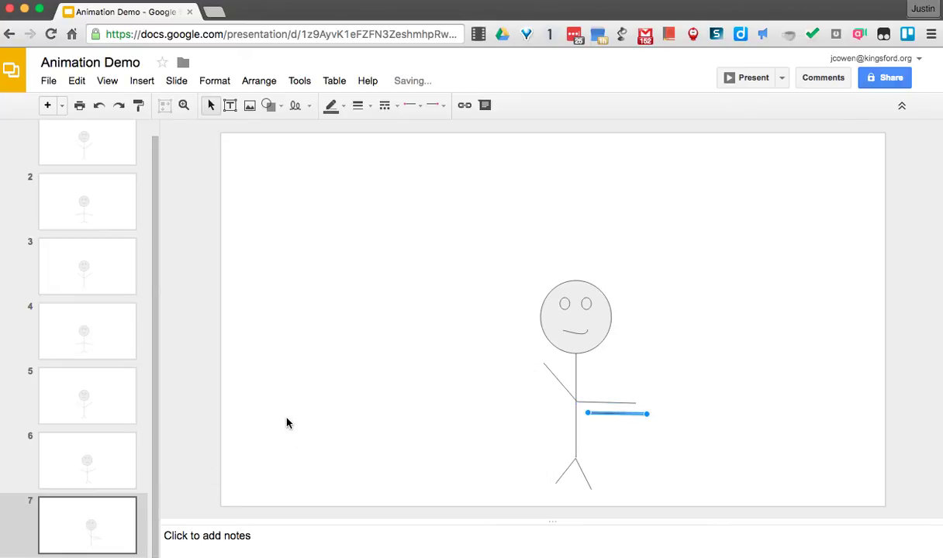
key(ctrl+z)
click(110, 528)
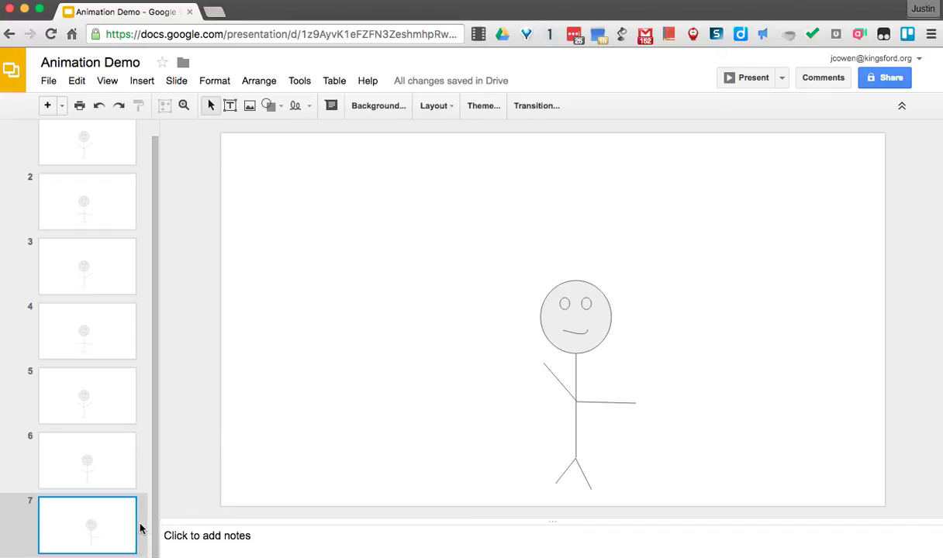
Duplicate slide 7 as slide 8 and nudge its stick figure right.
key(ctrl+d)
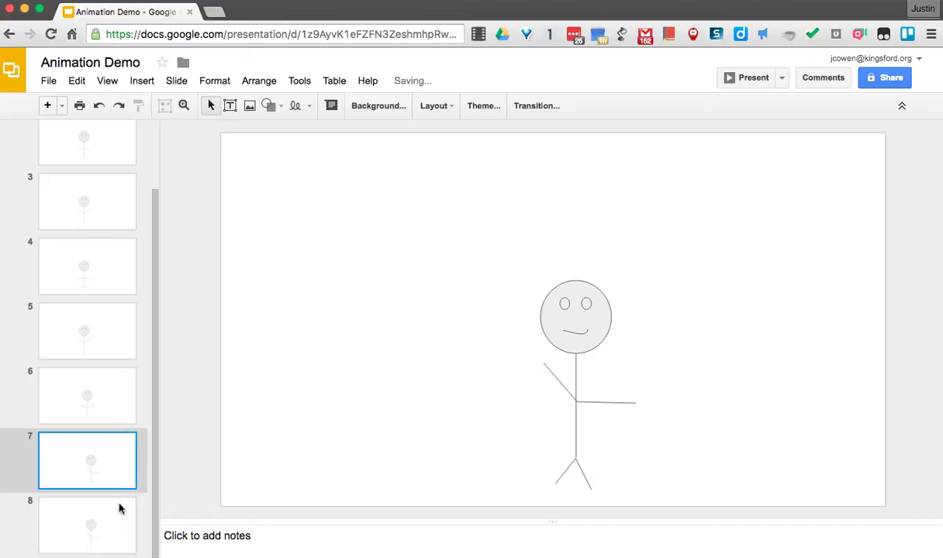
drag(476, 229, 663, 505)
key(Right)
key(Right)
key(Right)
key(Right)
key(Right)
key(Right)
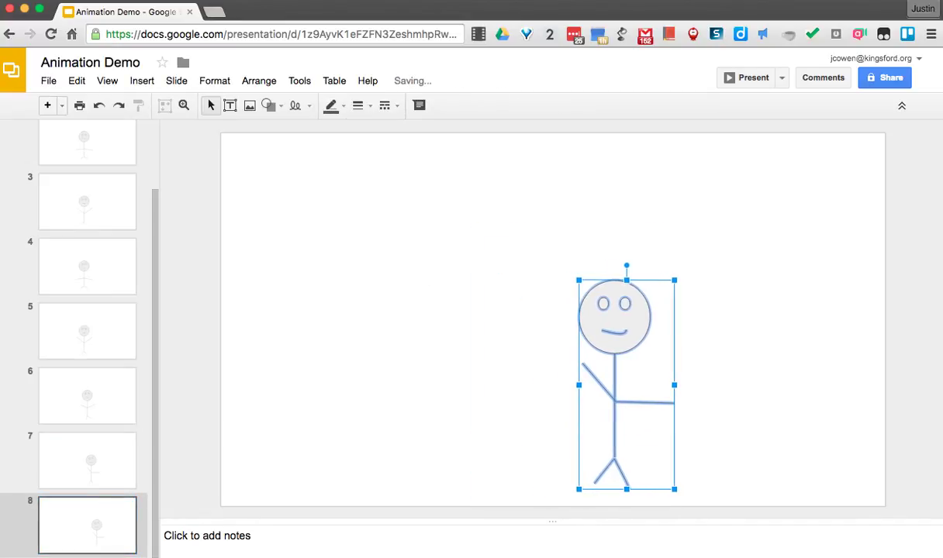
click(686, 392)
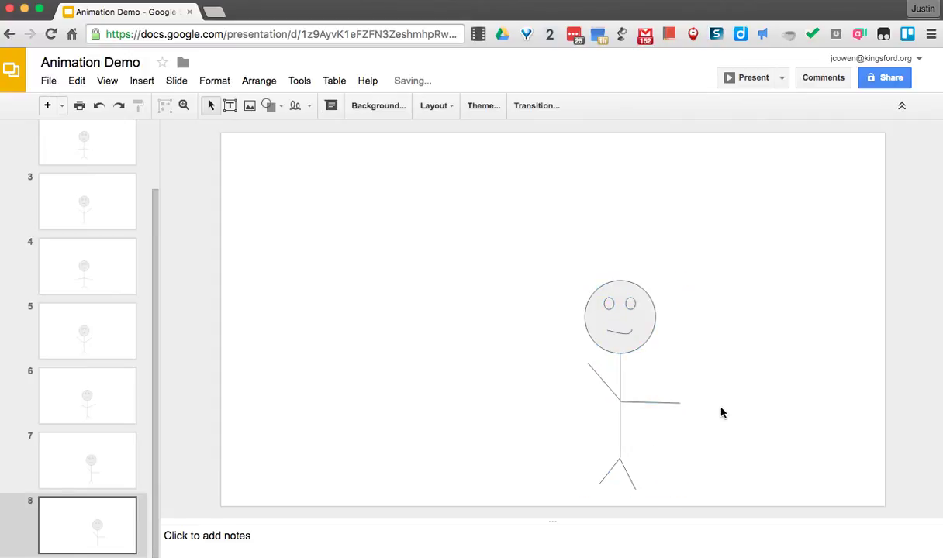
Swing the left arm downward and angle the right arm upward.
click(586, 365)
drag(586, 362, 580, 425)
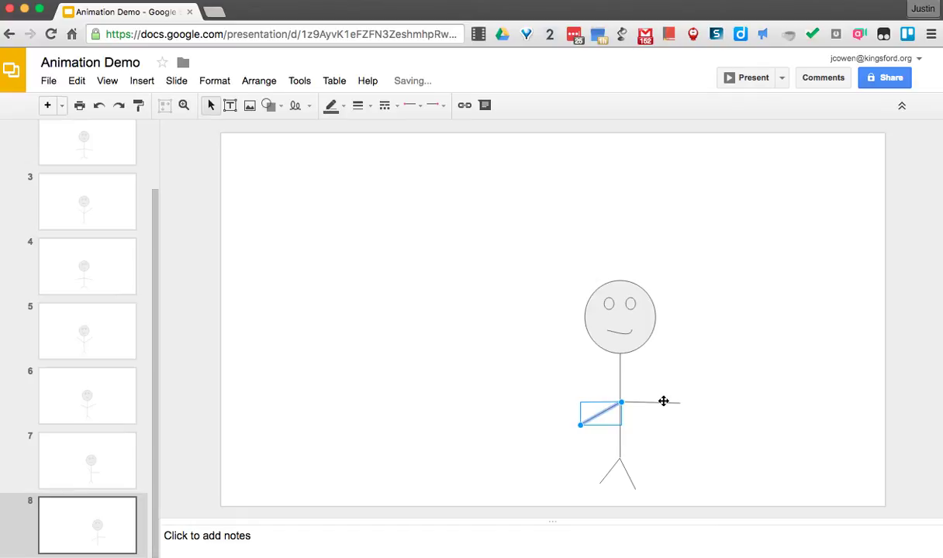
click(663, 401)
drag(679, 402, 664, 379)
Kick one leg out to the right, then preview slides 5 through 8.
click(627, 476)
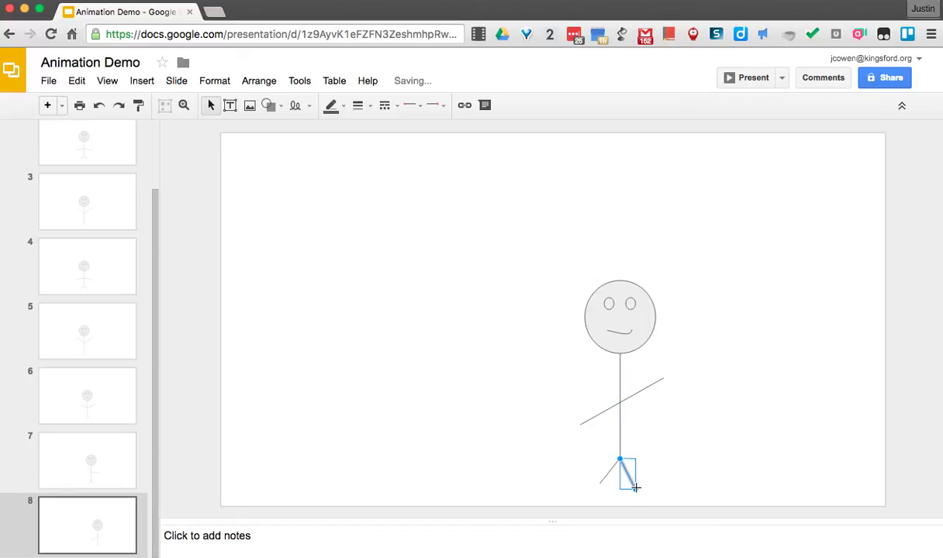
drag(648, 471, 649, 472)
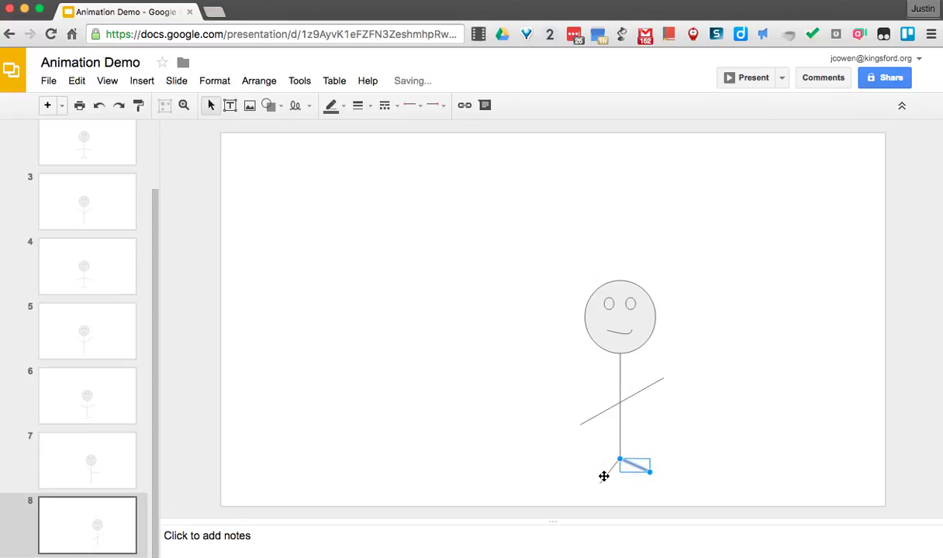
click(604, 476)
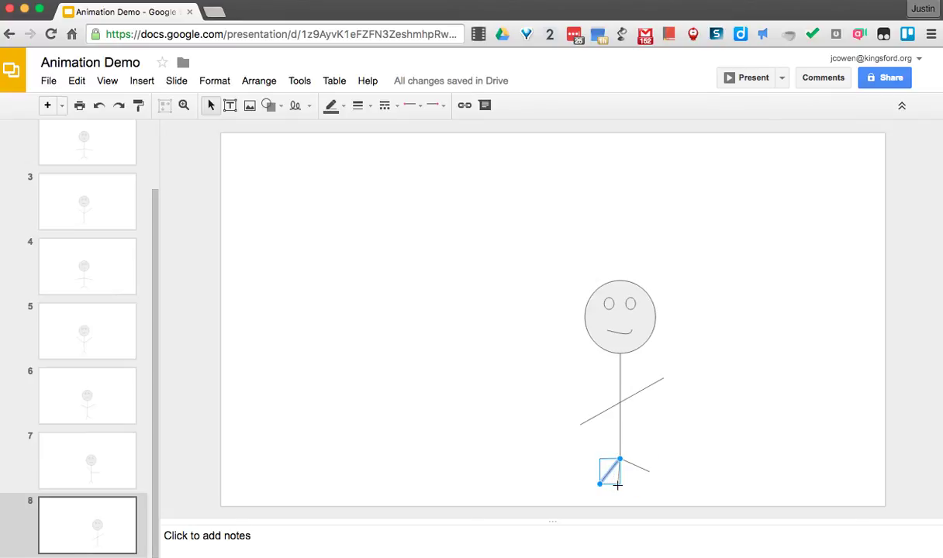
click(95, 342)
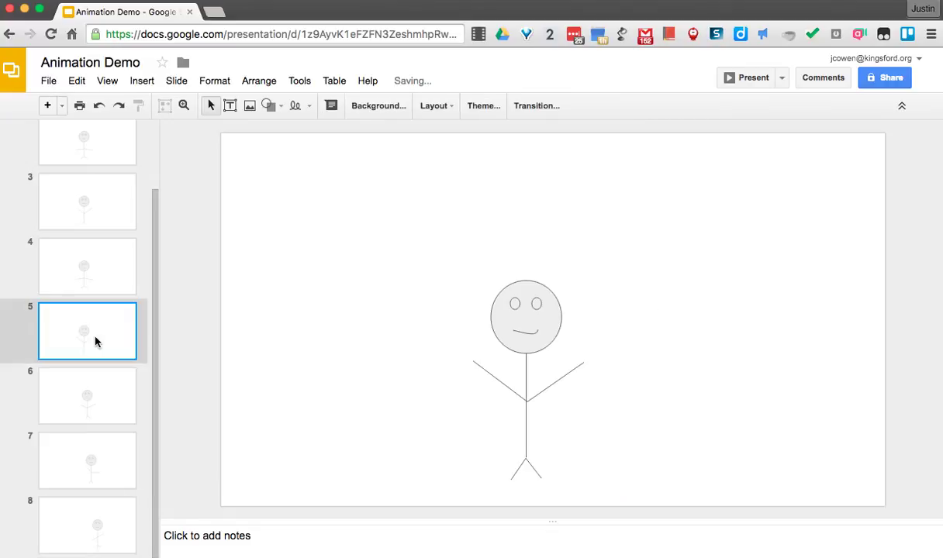
key(Down)
key(Down)
key(Down)
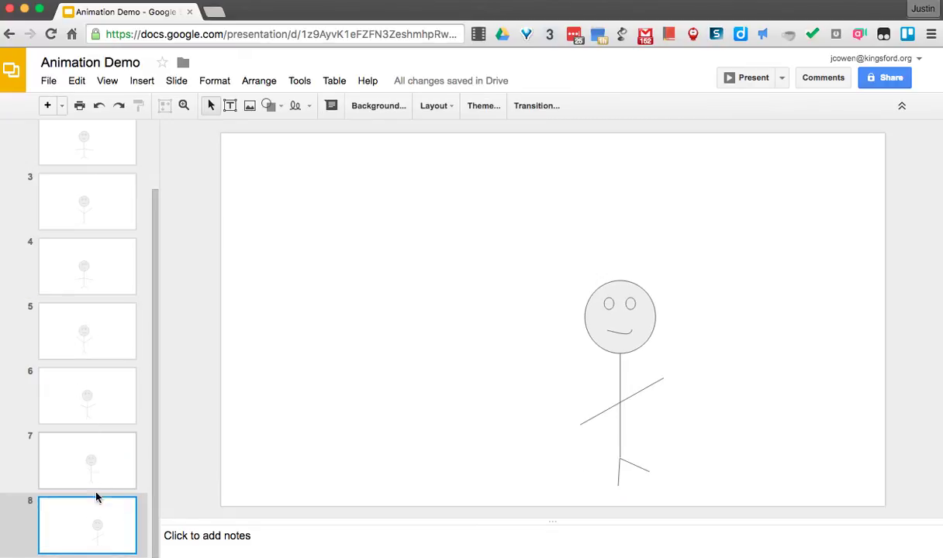
Duplicate slide 8 as slide 9 and nudge the stick figure right.
key(ctrl+d)
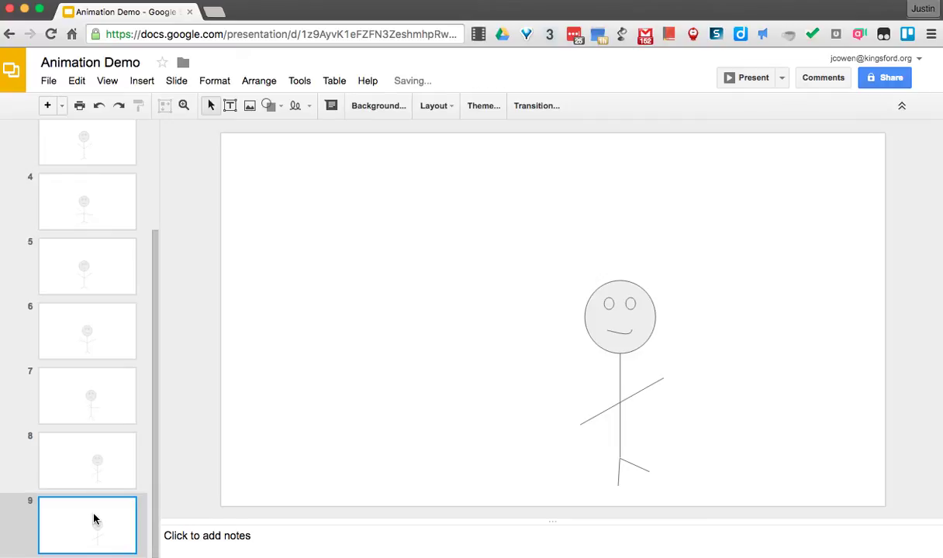
drag(503, 212, 691, 508)
key(Right)
key(Right)
key(Right)
key(Right)
key(Right)
key(Right)
key(Right)
key(Right)
key(Right)
key(Right)
key(Right)
key(Right)
key(Right)
key(Right)
key(Right)
key(Right)
key(Right)
key(Right)
key(Right)
key(Right)
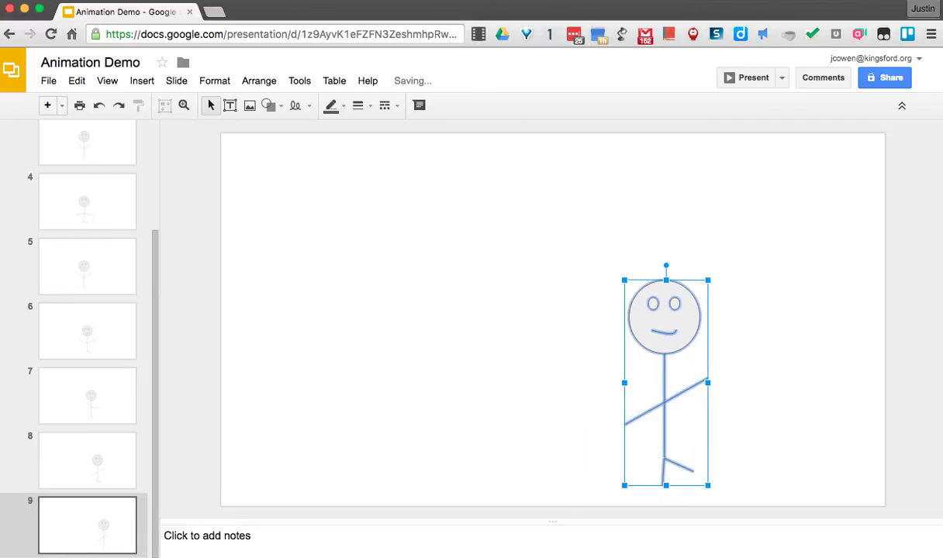
click(595, 442)
Raise the left arm's outer end and lower the right arm to slant down.
click(642, 415)
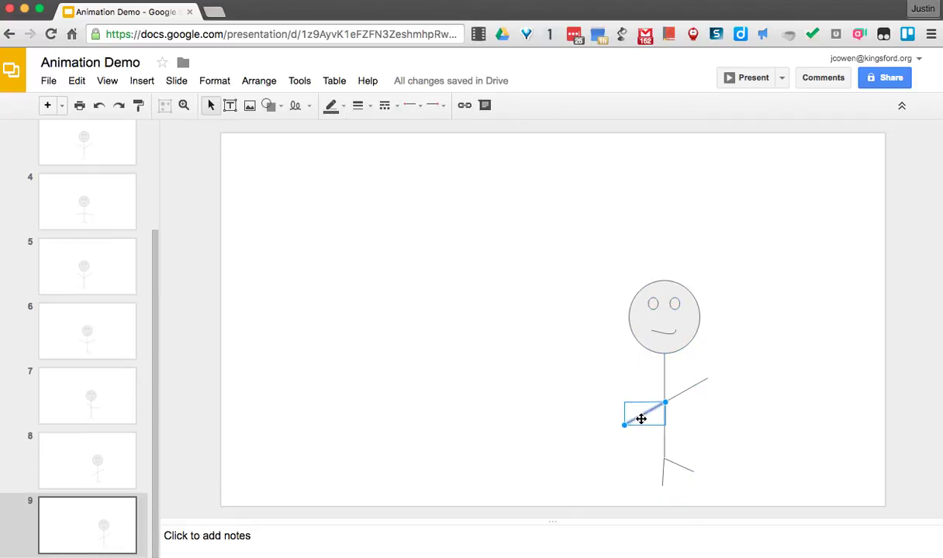
drag(624, 425, 625, 383)
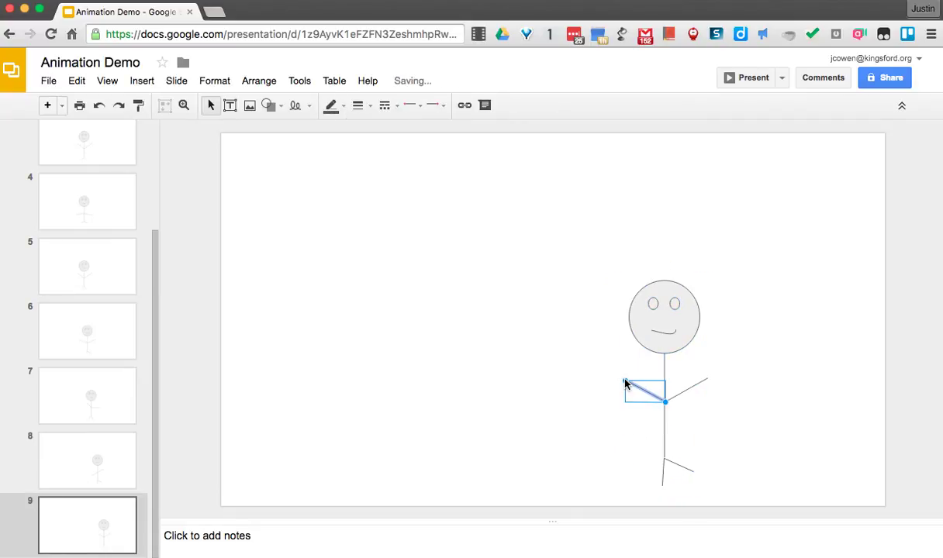
click(693, 390)
drag(710, 378, 711, 430)
Angle one leg down to the left and the other down to the right.
click(666, 470)
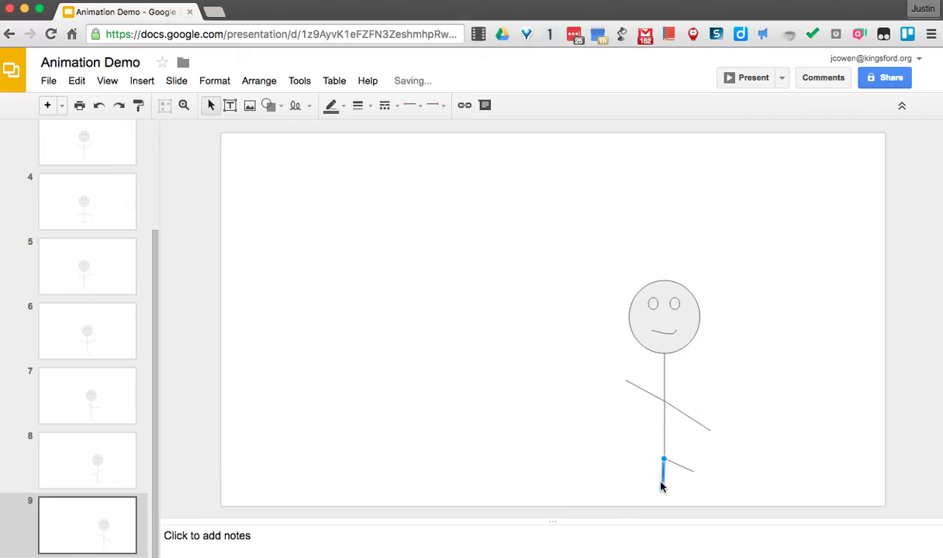
drag(643, 481, 640, 479)
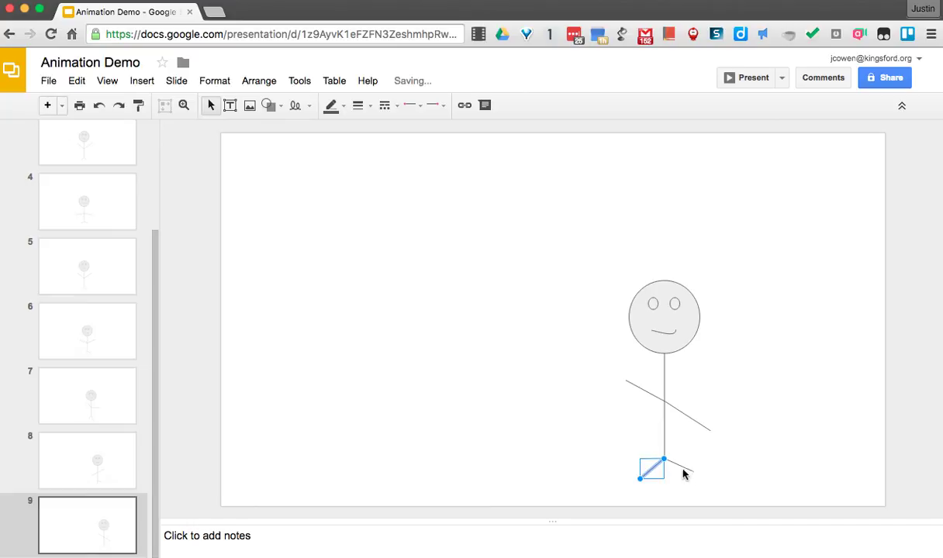
click(683, 470)
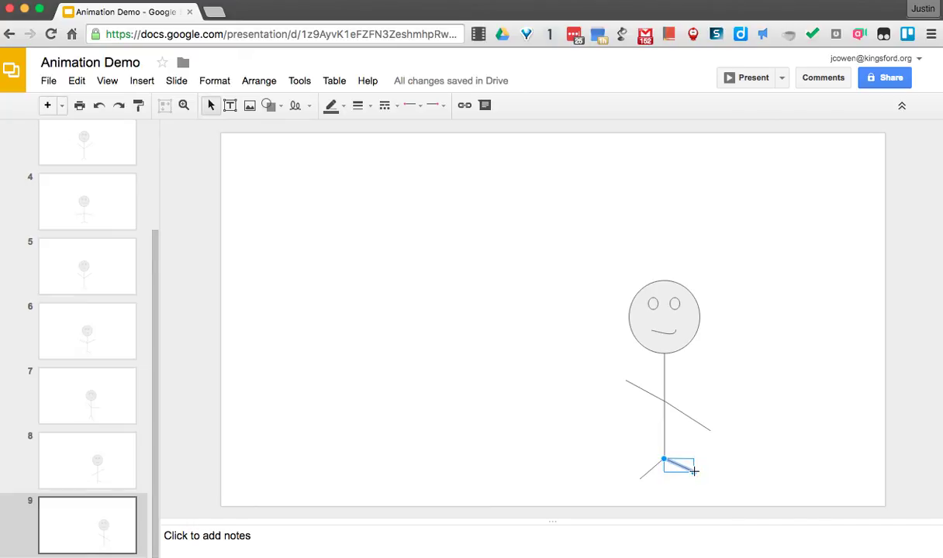
drag(683, 486, 683, 487)
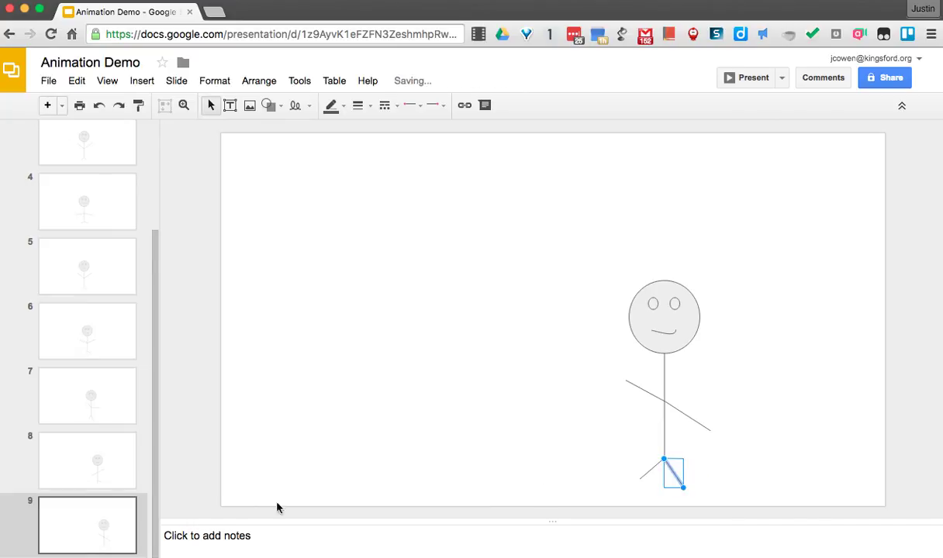
click(109, 540)
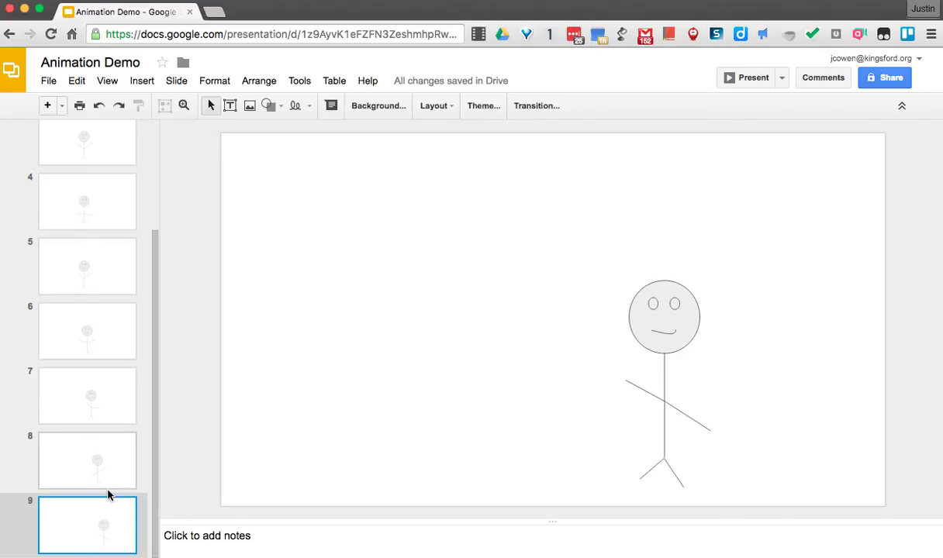
Duplicate slide 9 as slide 10 and nudge the figure further right.
key(super+d)
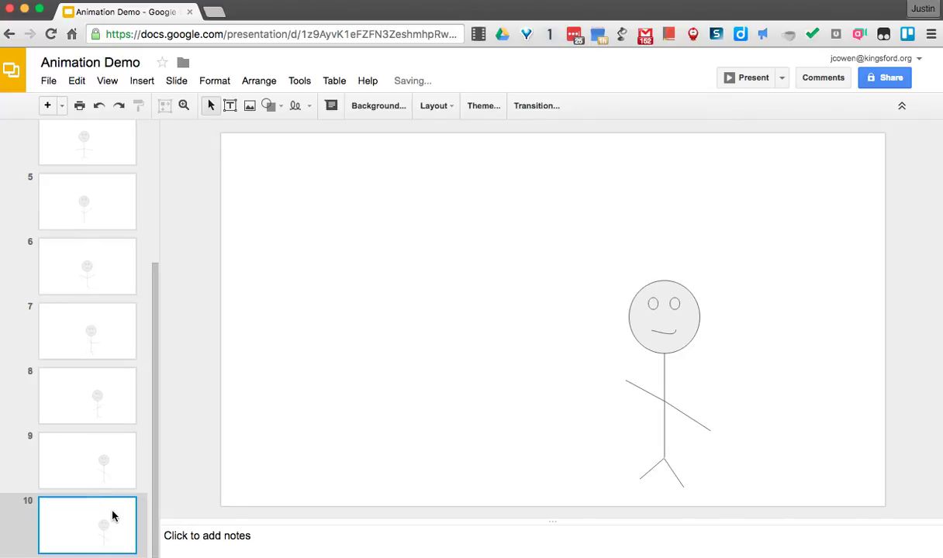
drag(504, 257, 732, 507)
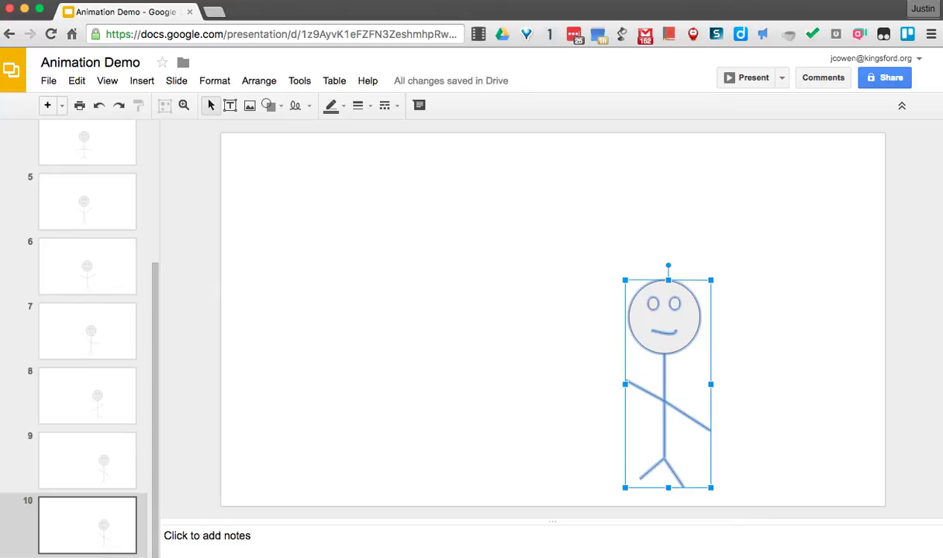
key(Right)
key(Right)
key(Right)
key(Right)
key(Right)
key(Right)
key(Right)
key(Right)
key(Right)
key(Right)
key(Right)
key(Right)
key(Right)
key(Right)
key(Right)
key(Right)
key(Right)
key(Right)
key(Right)
key(Right)
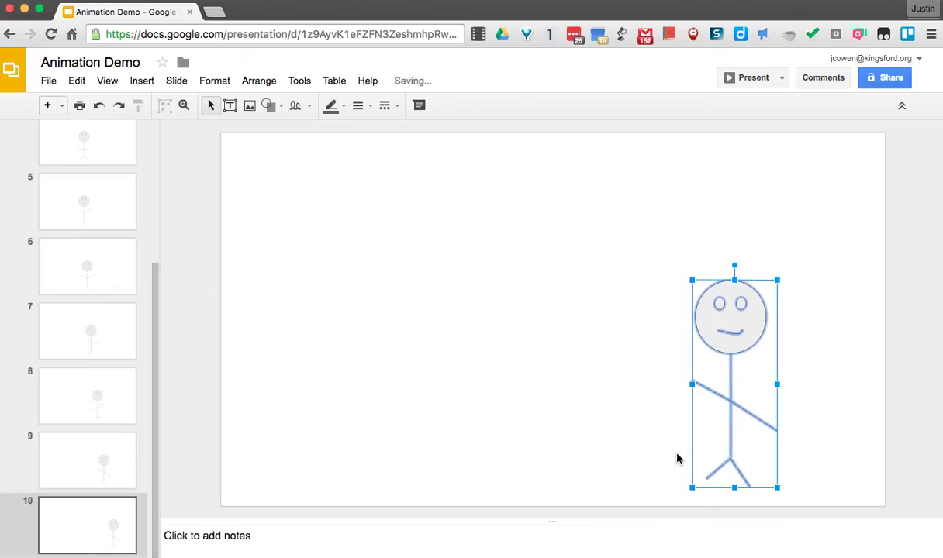
click(671, 453)
Raise the right arm to point sideways, extend the left leg, and adjust the left arm.
click(755, 417)
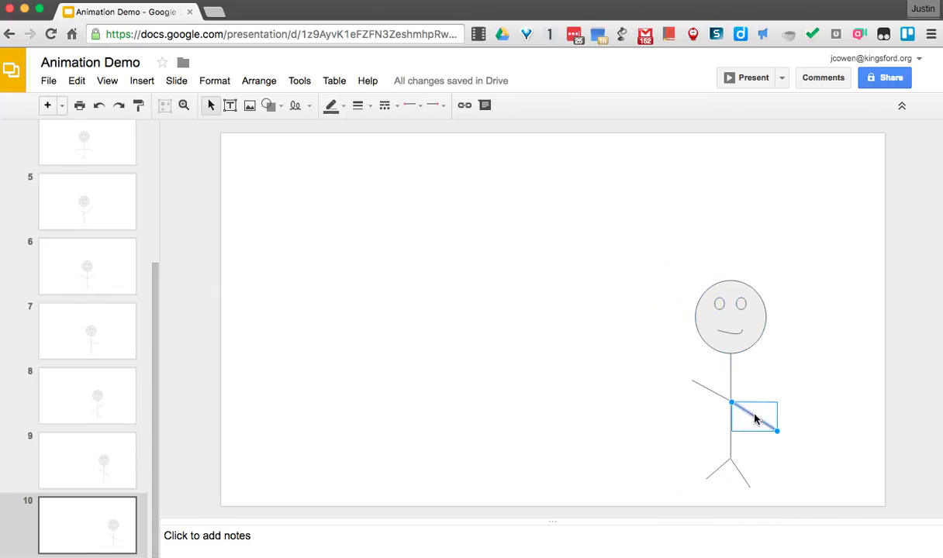
drag(777, 427, 778, 389)
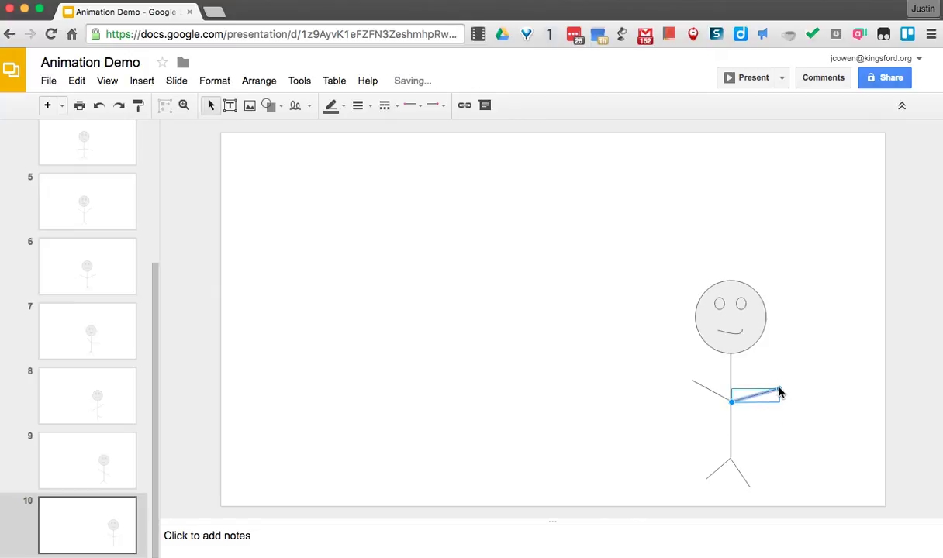
click(714, 478)
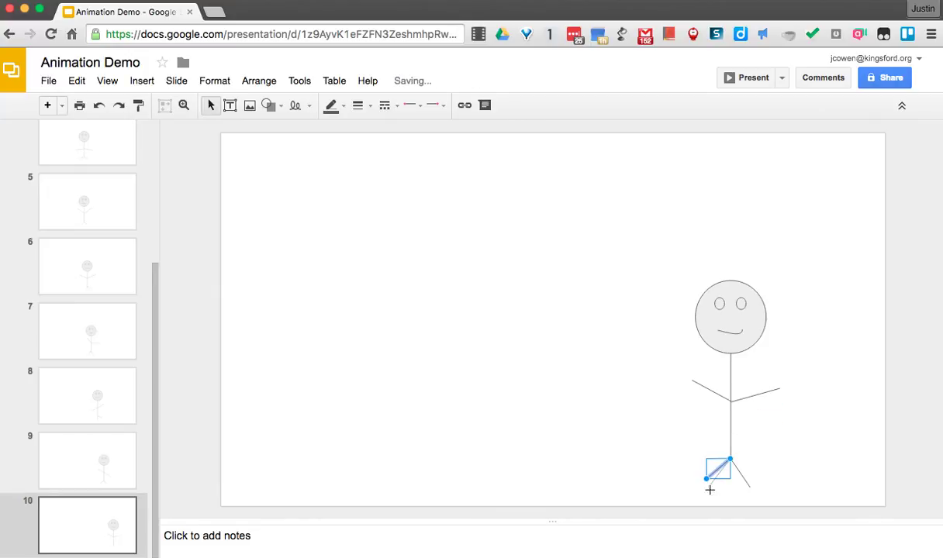
drag(710, 489, 715, 492)
click(694, 384)
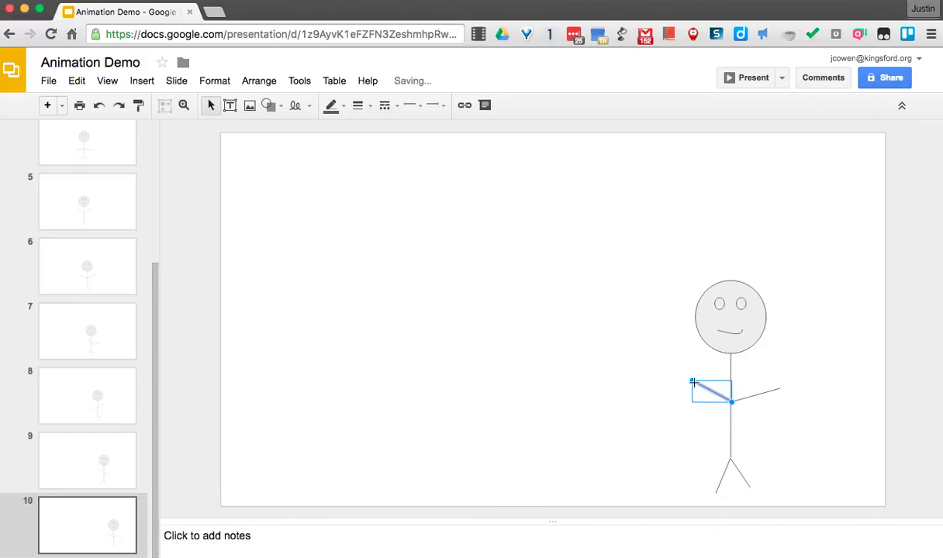
drag(693, 384, 692, 397)
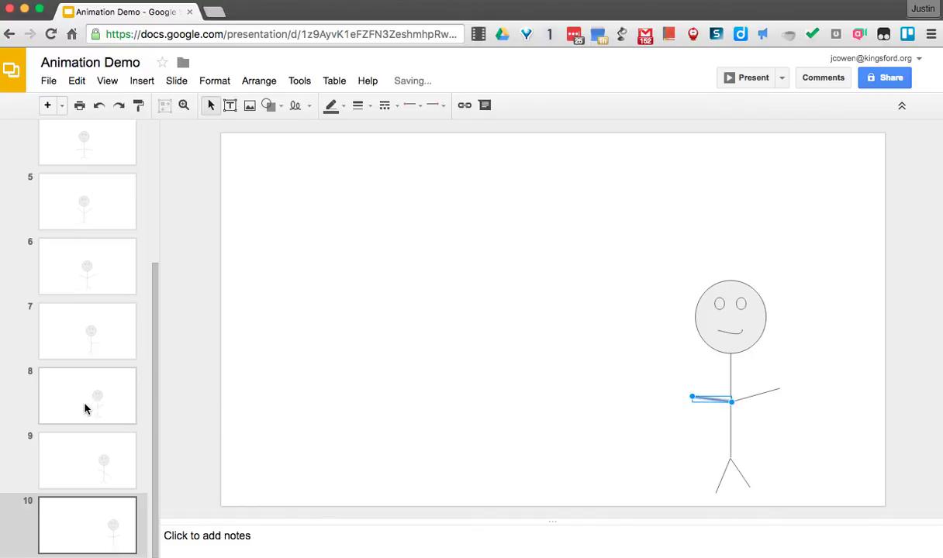
scroll(86, 398, up, 3)
Page from slide 1 through slide 10 and back to check the walk.
click(92, 134)
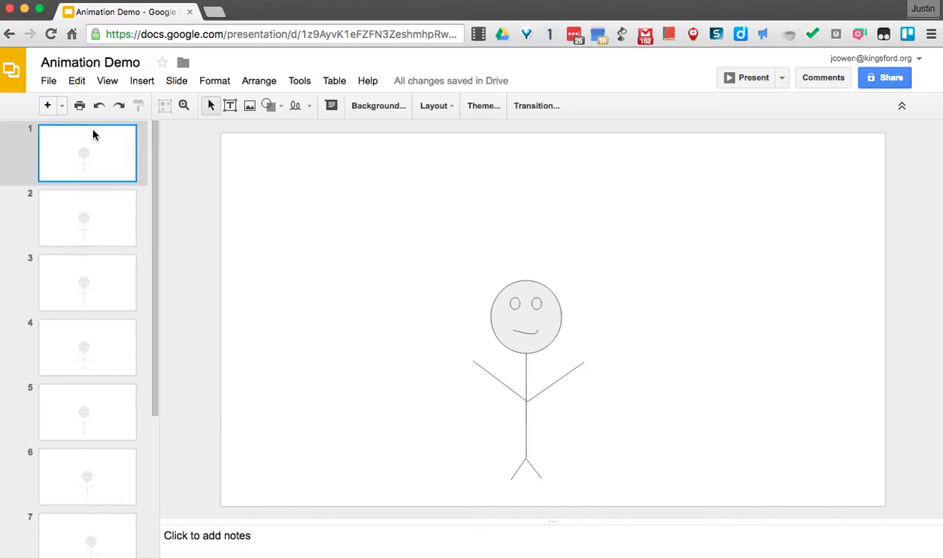
key(Down)
key(Down)
key(Down)
key(Down)
key(Down)
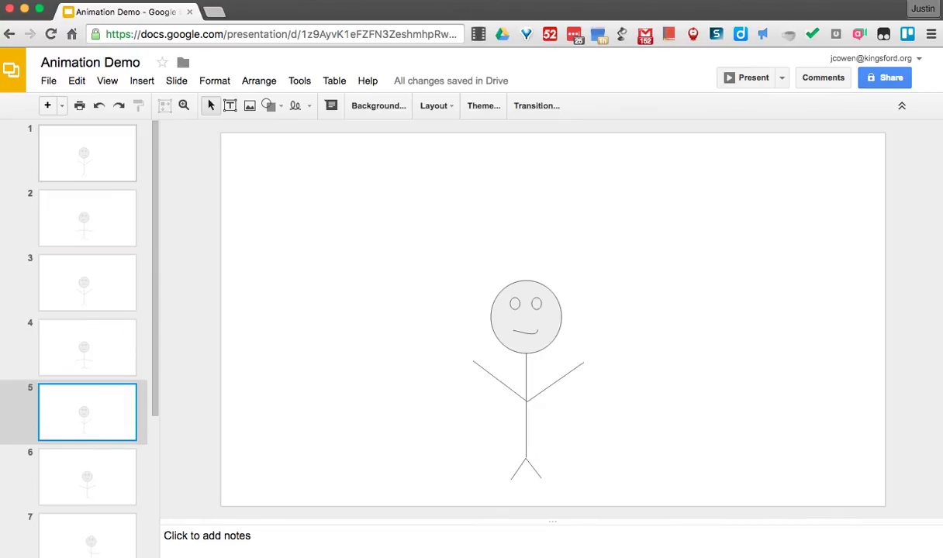
key(Down)
key(Down)
key(Down)
key(Down)
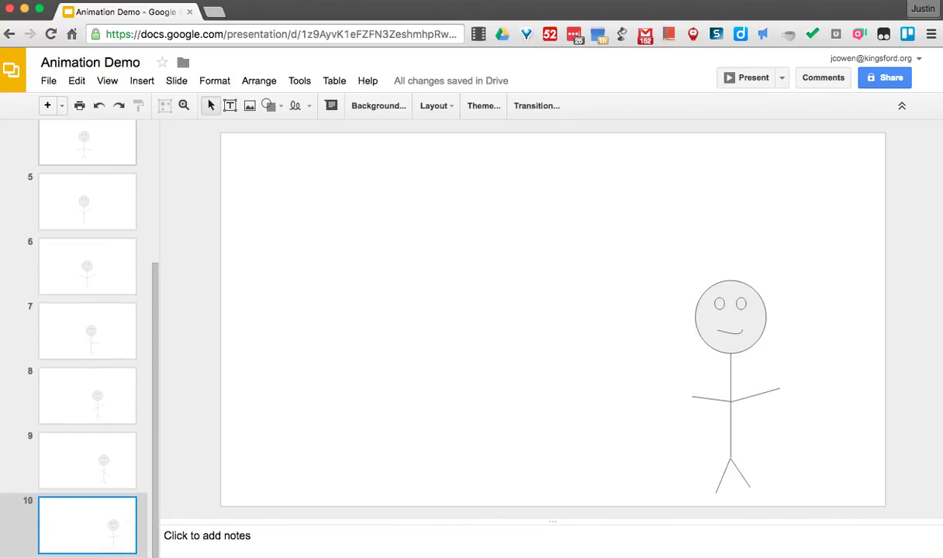
key(Up)
key(Up)
key(Up)
key(Up)
key(Up)
key(Up)
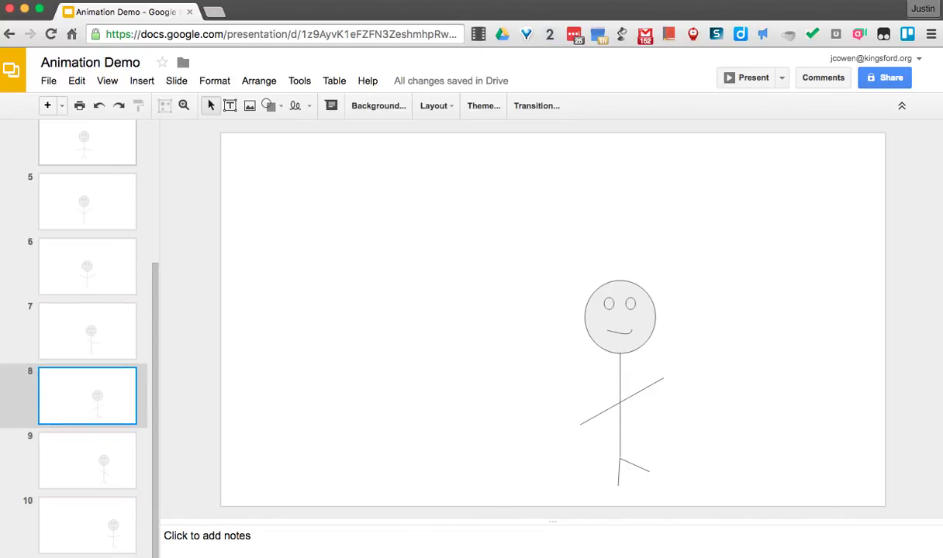
key(Up)
key(Up)
key(Up)
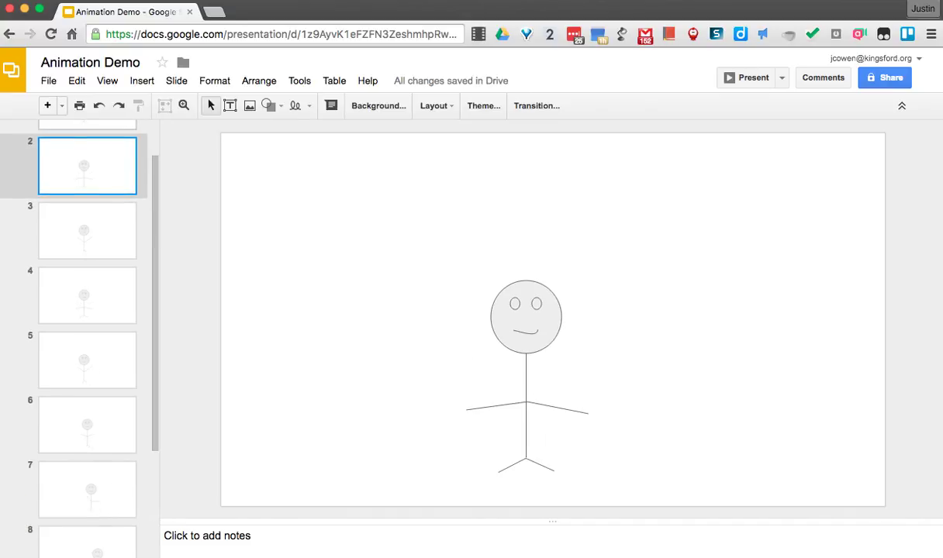
key(Down)
key(Down)
key(Down)
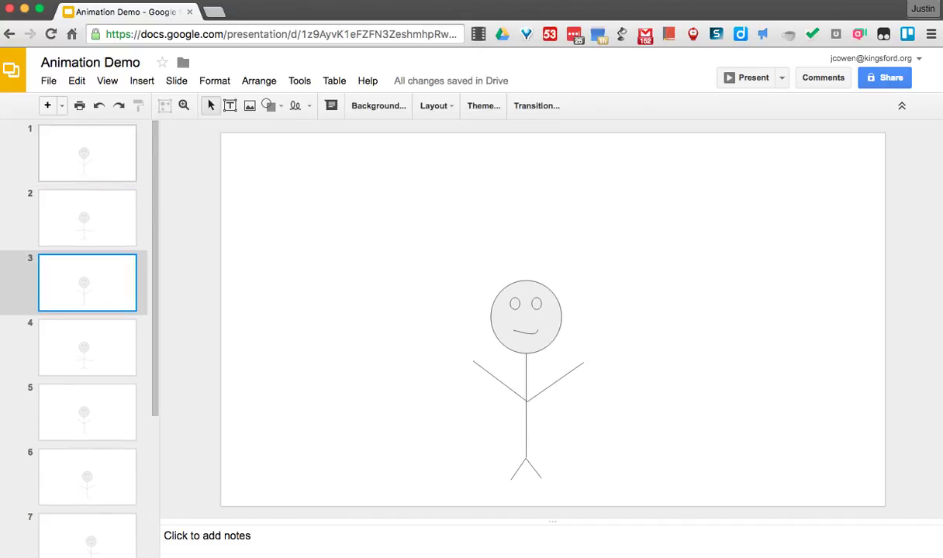
key(Down)
key(Down)
key(Down)
key(Down)
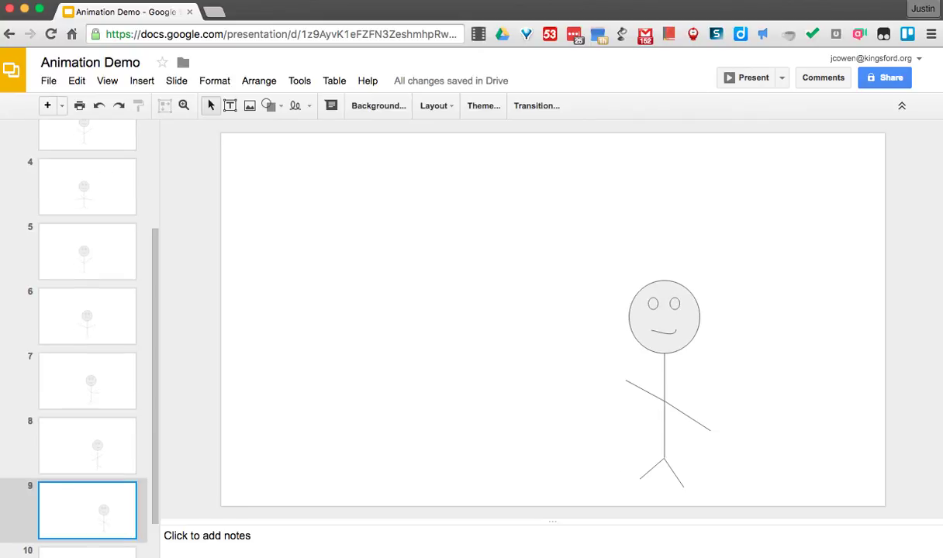
key(Up)
key(Up)
key(Up)
key(Up)
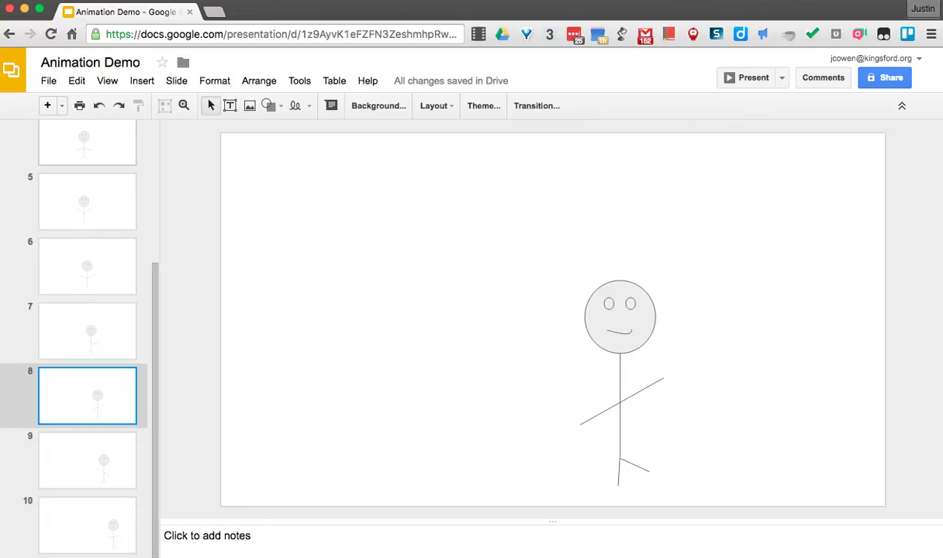
Flip between slides 4, 5 and 6 to compare the figure's poses.
key(Up)
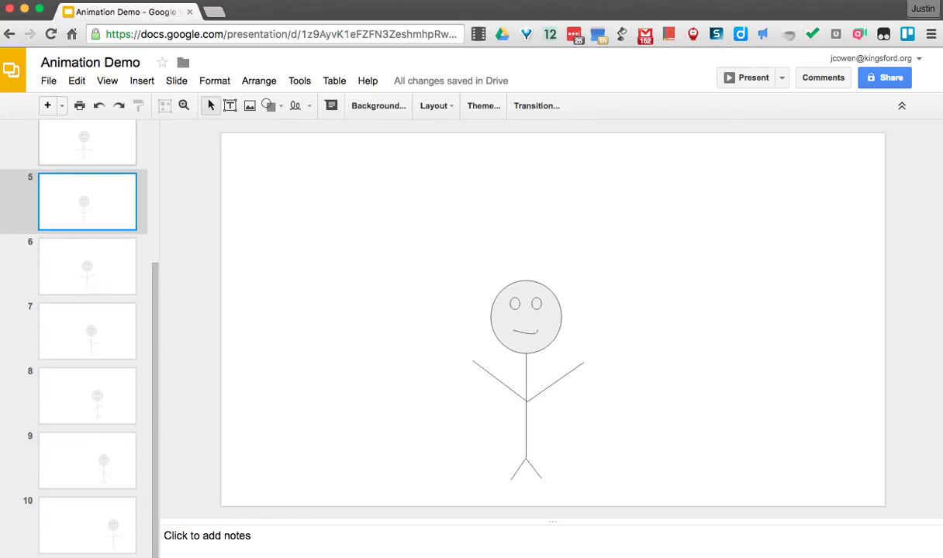
key(Up)
key(Down)
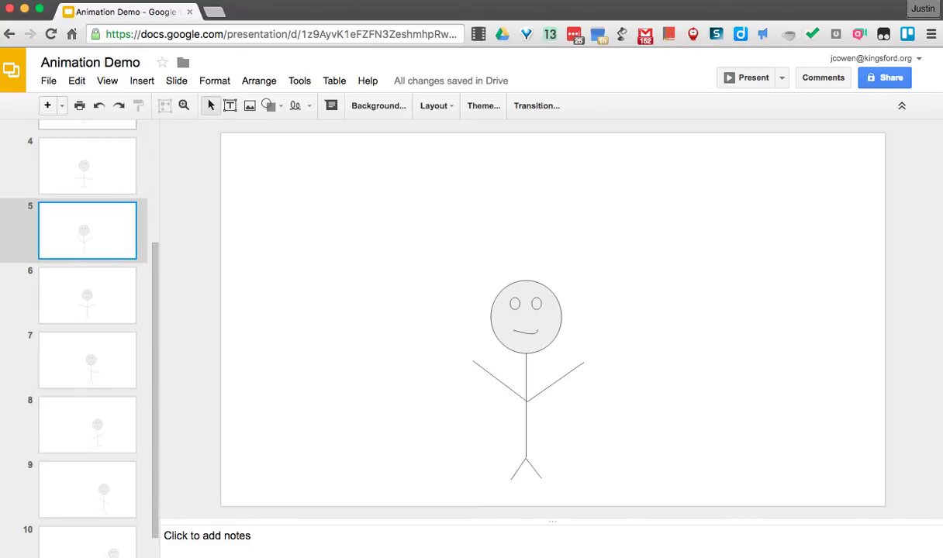
key(Down)
key(Up)
key(Down)
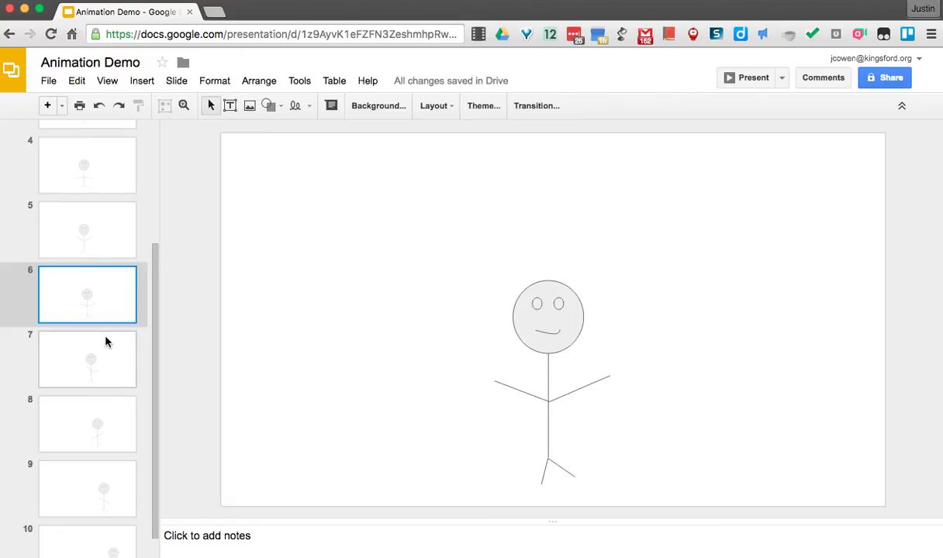
Select walking slides 6 through 10 and duplicate them.
scroll(107, 342, down, 1)
shift+click(101, 528)
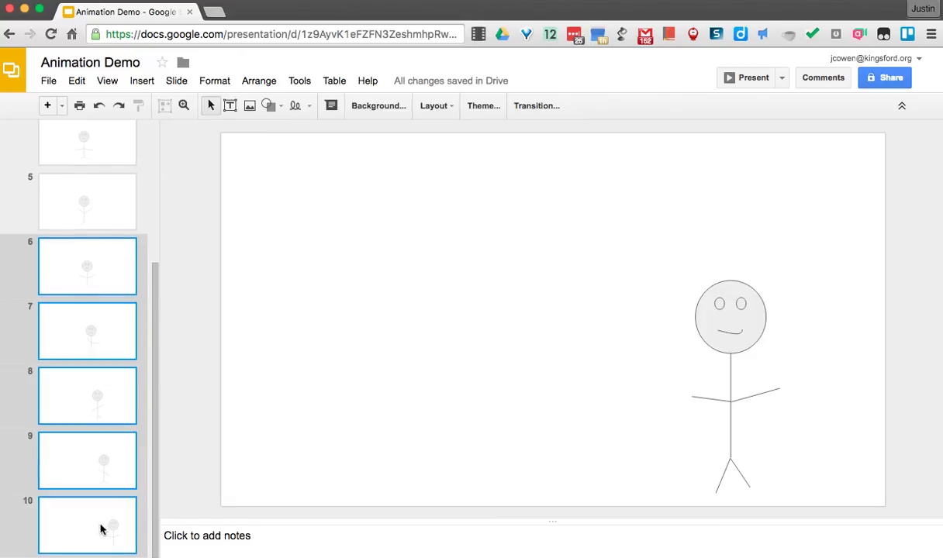
click(102, 292)
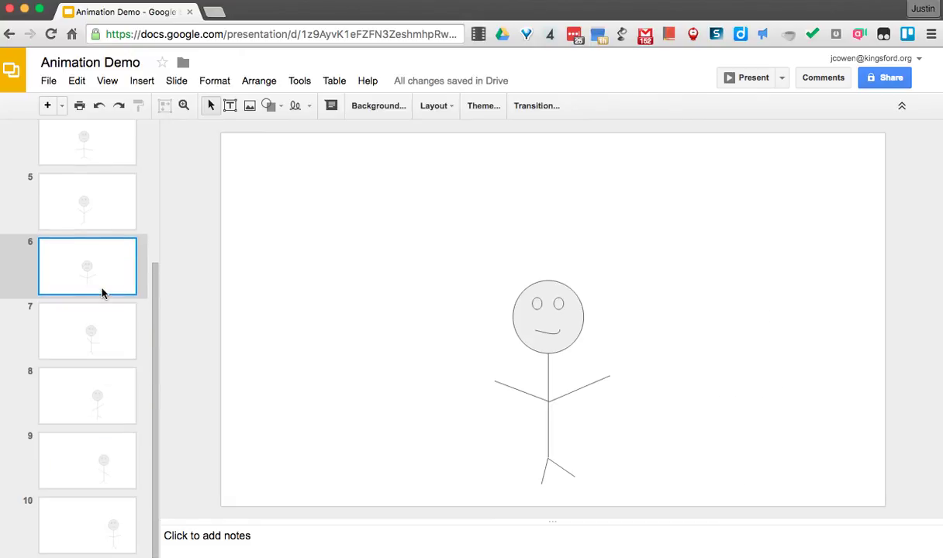
shift+click(90, 535)
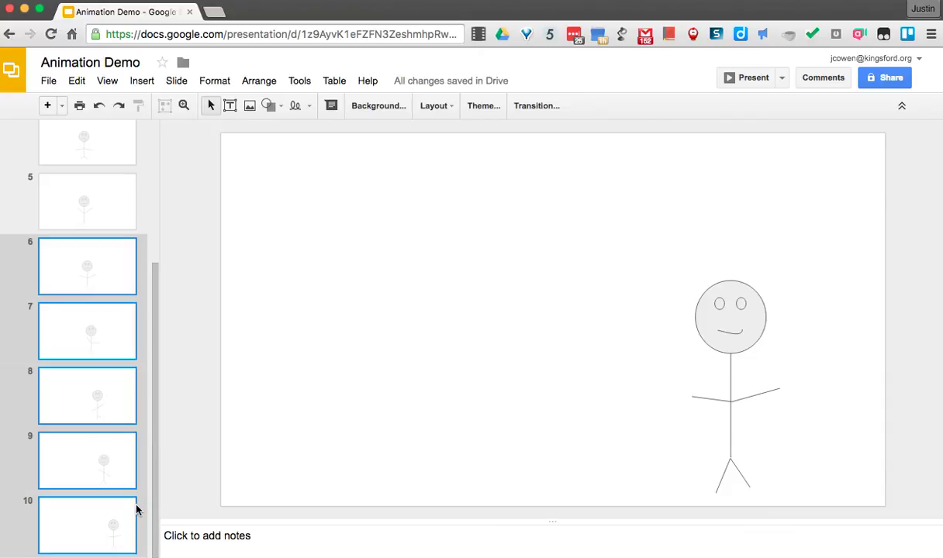
key(super+d)
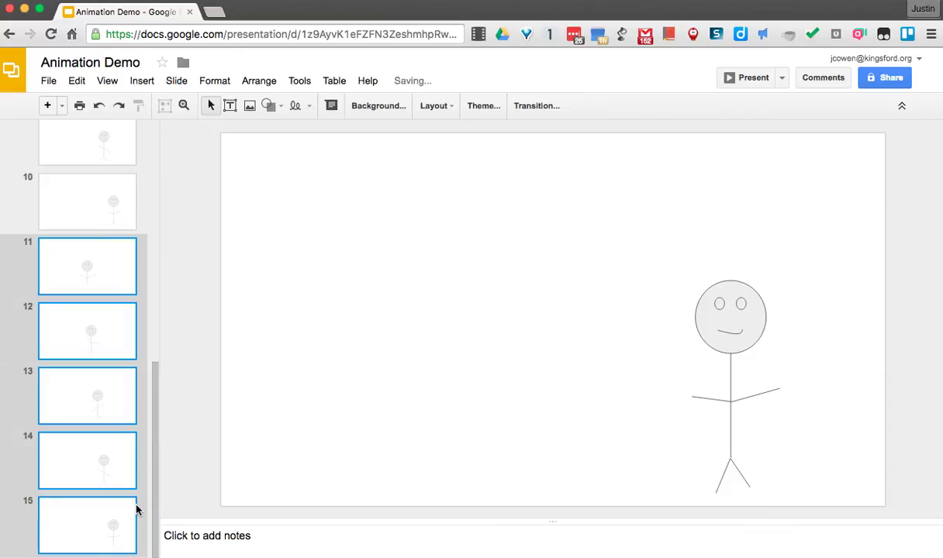
Select the new copies, slides 11 through 15, together.
scroll(136, 508, up, 3)
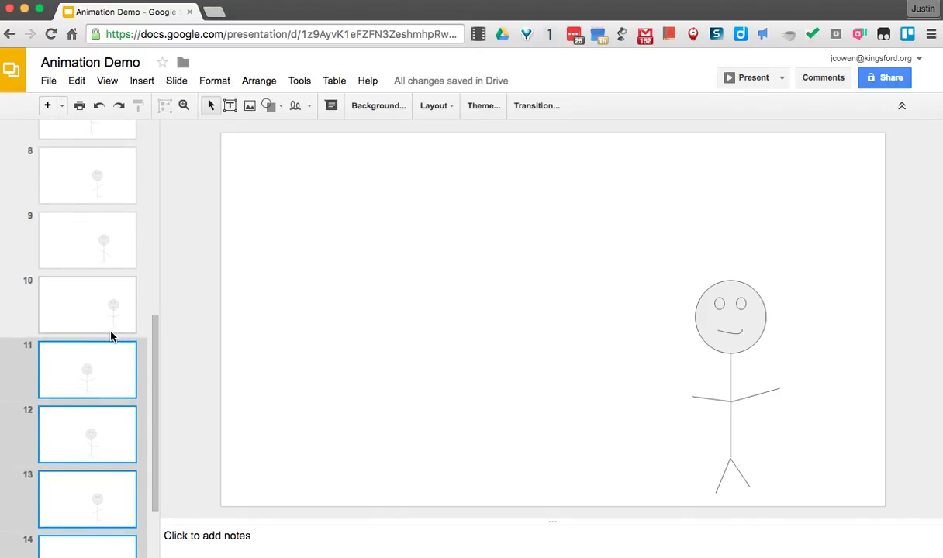
scroll(106, 406, down, 3)
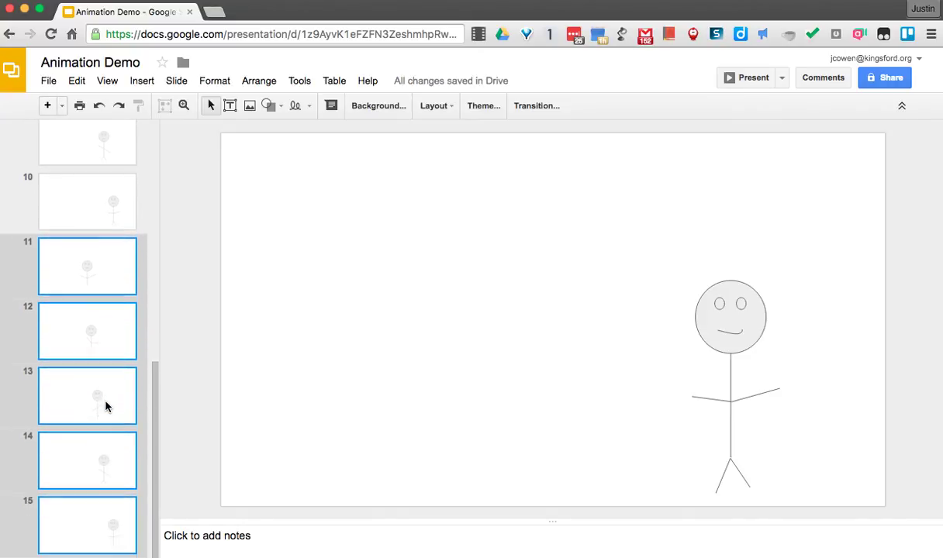
click(16, 506)
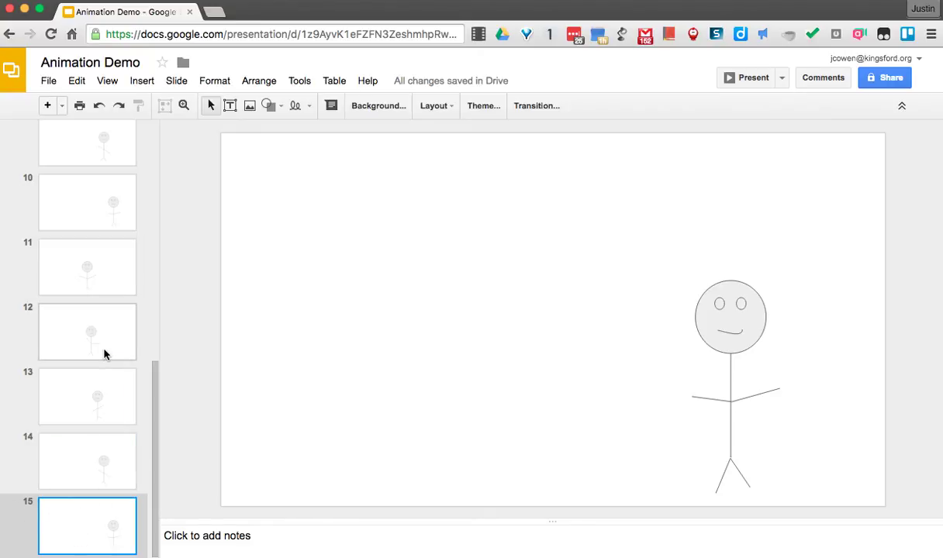
scroll(105, 354, up, 3)
scroll(105, 354, up, 11)
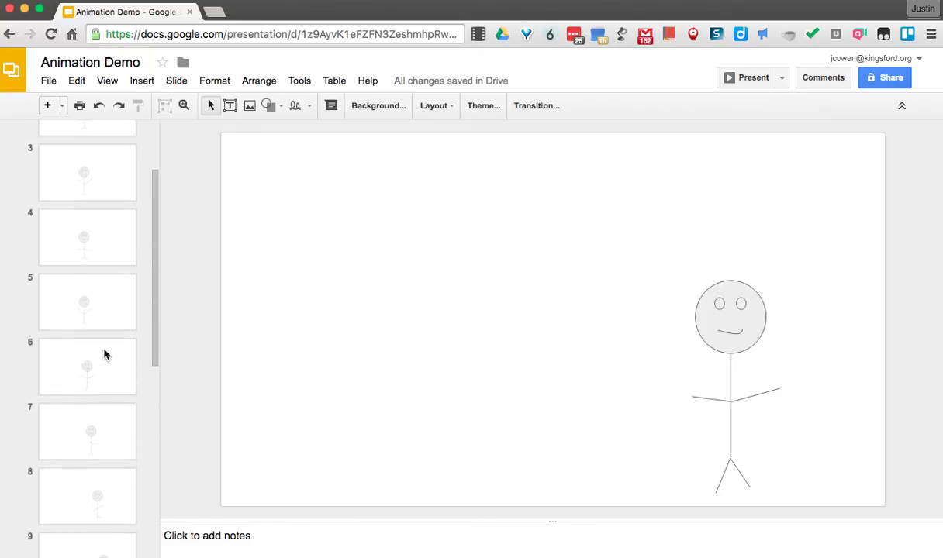
scroll(105, 354, down, 6)
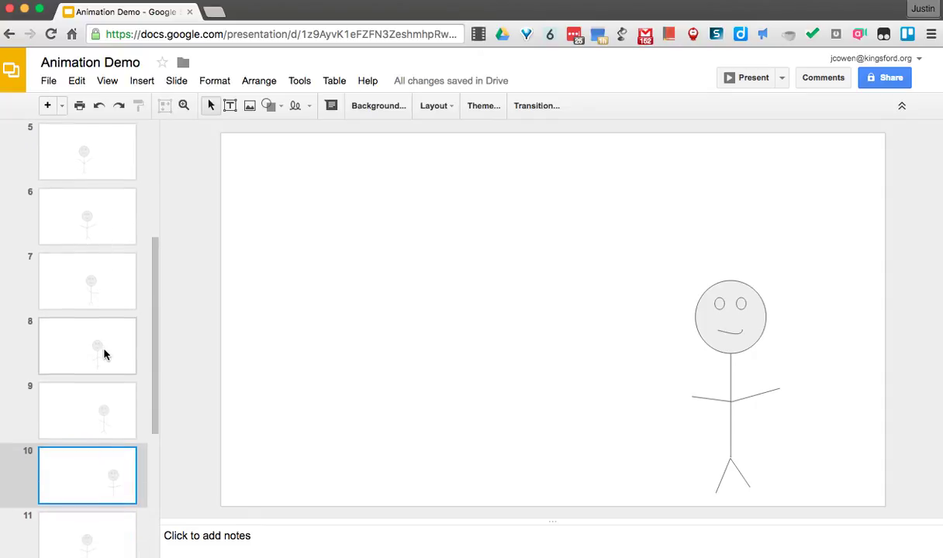
scroll(106, 355, up, 2)
scroll(105, 355, down, 3)
scroll(105, 354, up, 4)
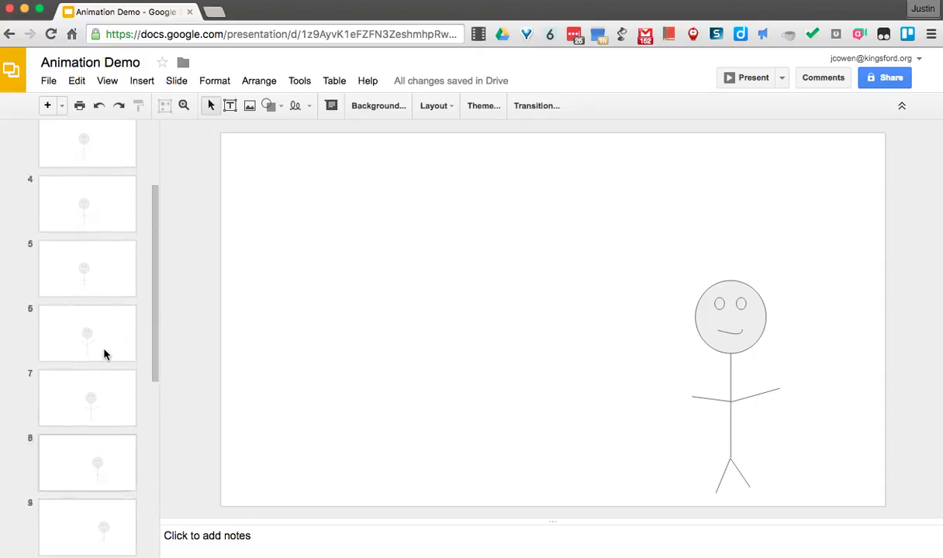
scroll(104, 354, down, 6)
click(100, 281)
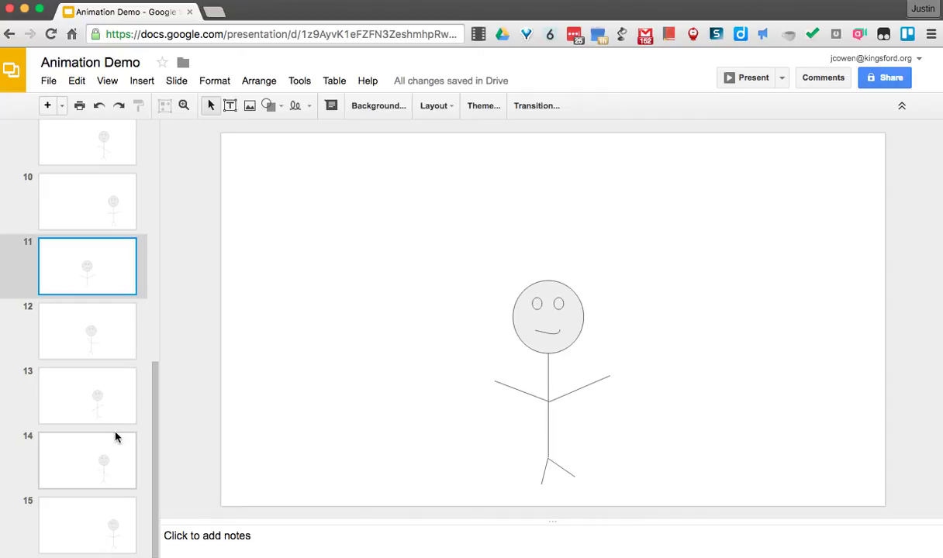
shift+click(111, 525)
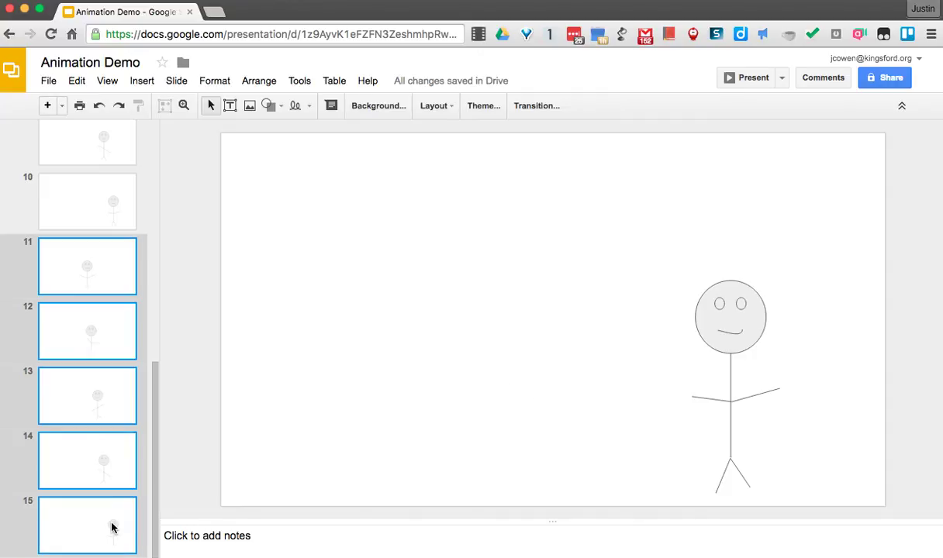
scroll(116, 450, up, 10)
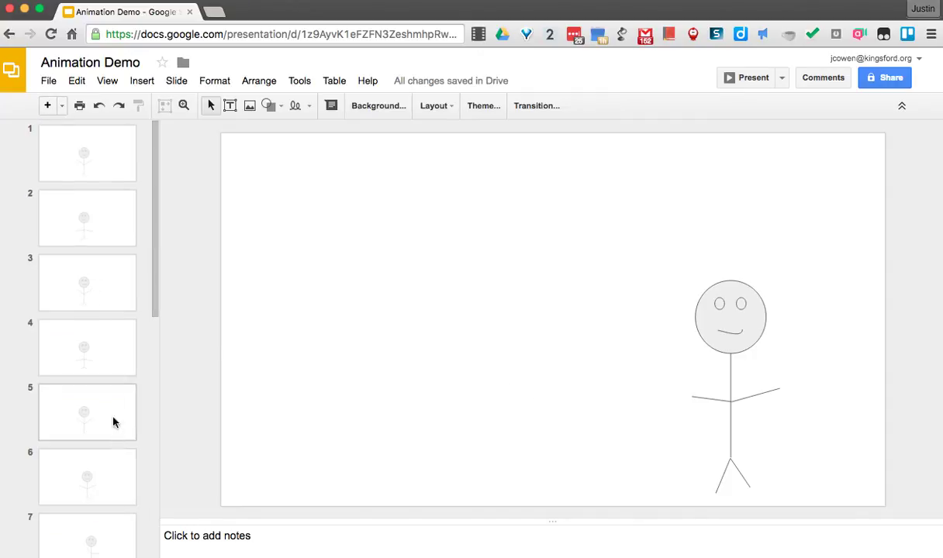
scroll(111, 421, down, 5)
Drag slides 11–15 to the top, then move slide 5 up to positions 2, 3 and 4.
drag(90, 472, 118, 127)
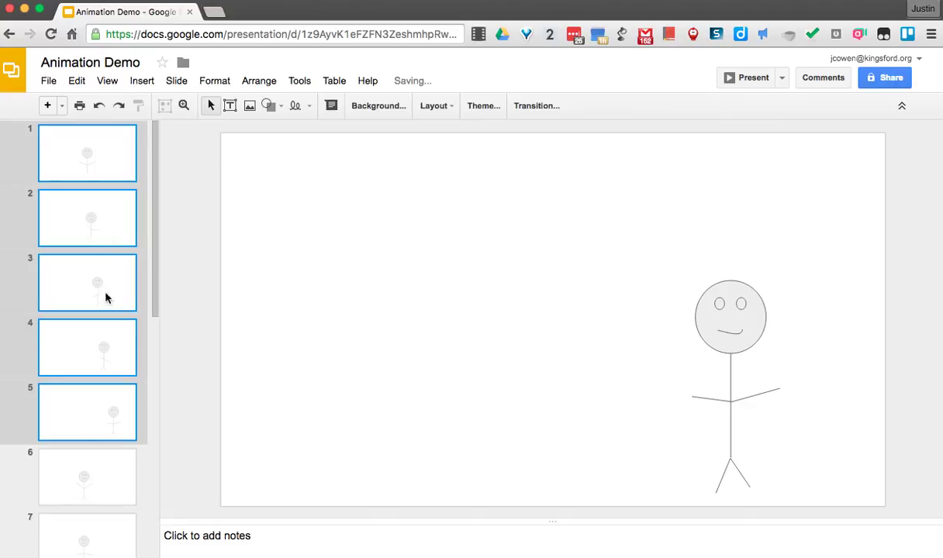
click(47, 389)
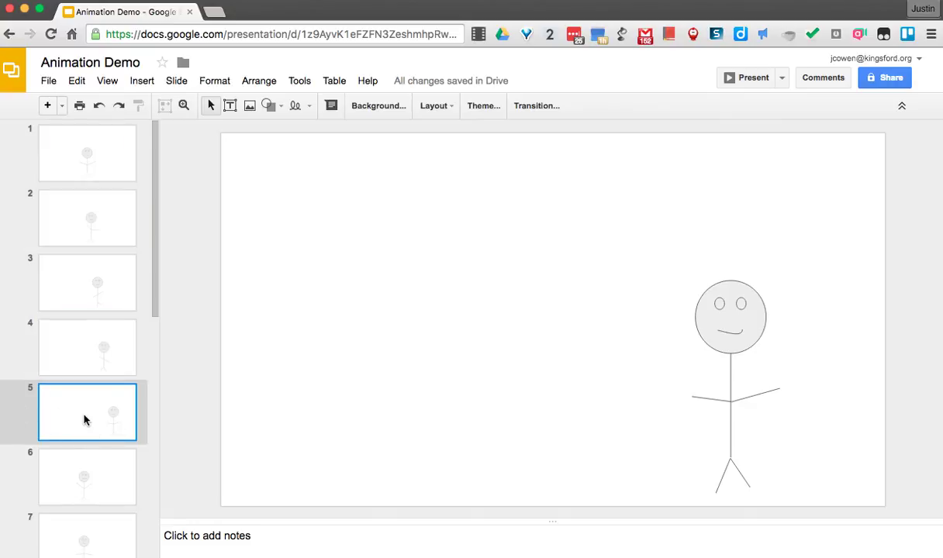
drag(84, 417, 94, 143)
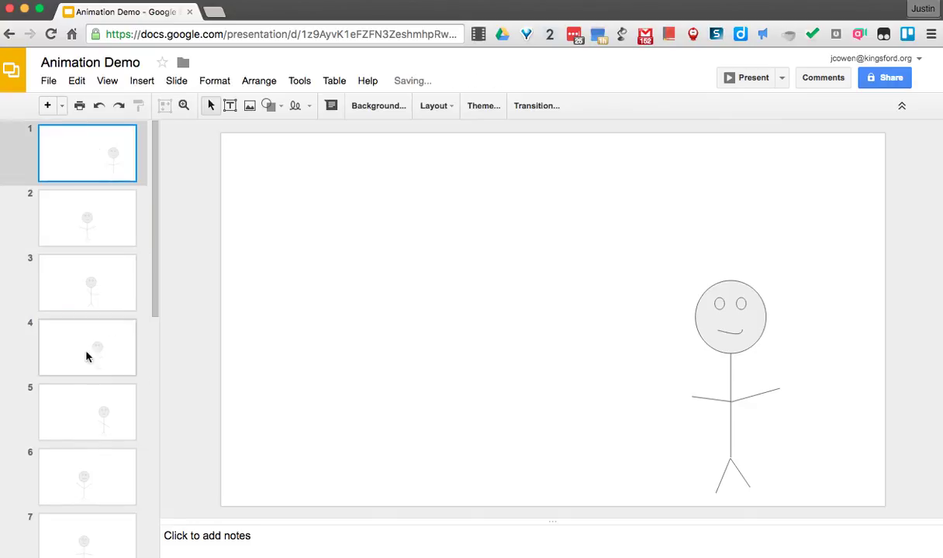
drag(94, 422, 106, 199)
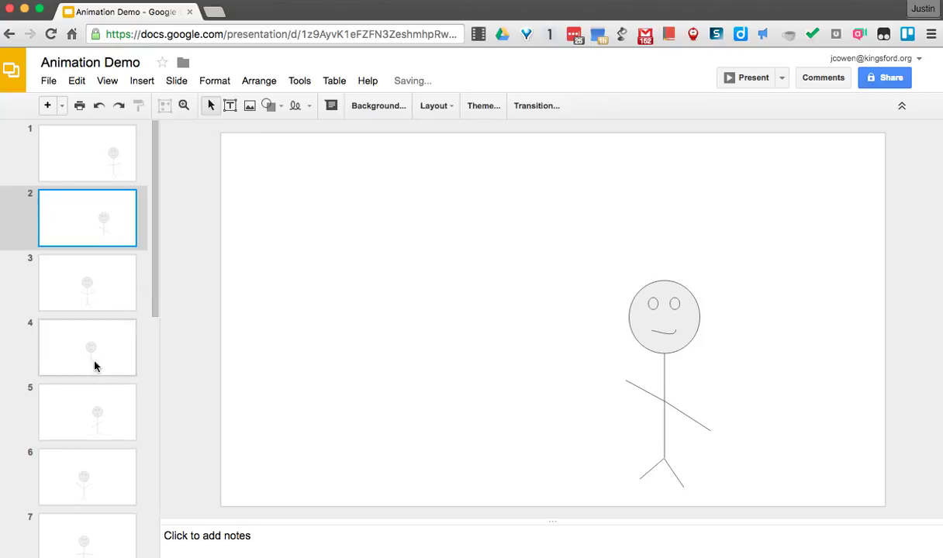
drag(96, 417, 97, 260)
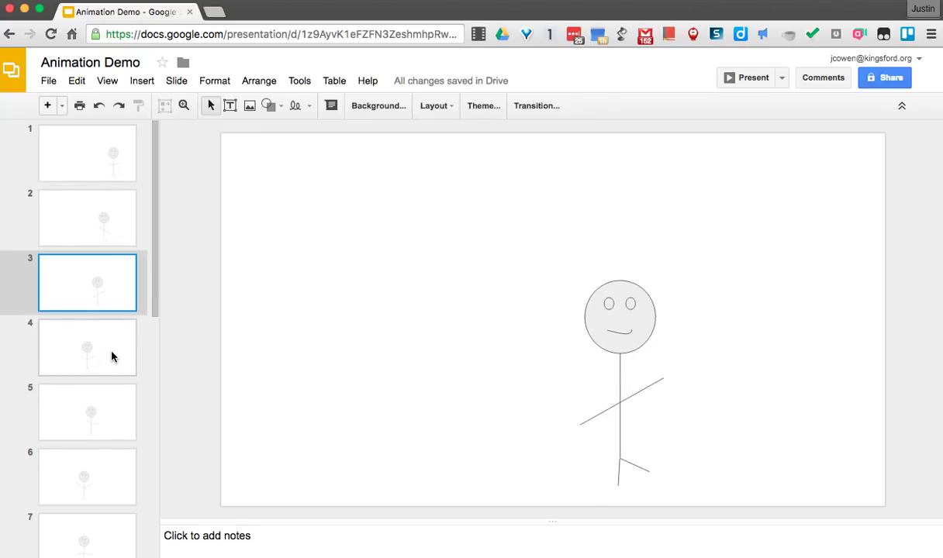
drag(106, 403, 105, 330)
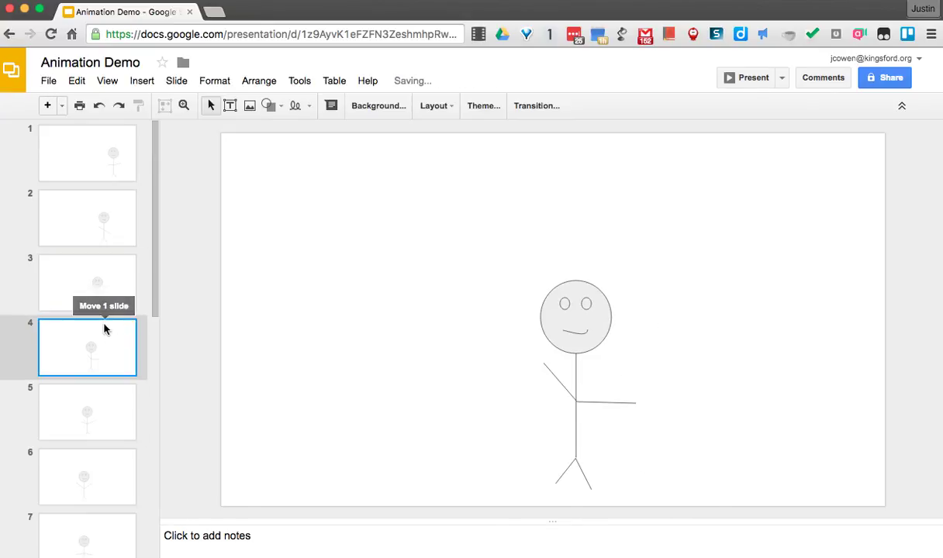
Page from slide 1 down through slide 15 to check the full animation.
click(90, 138)
key(Down)
key(Down)
key(Down)
key(Down)
key(Down)
key(Down)
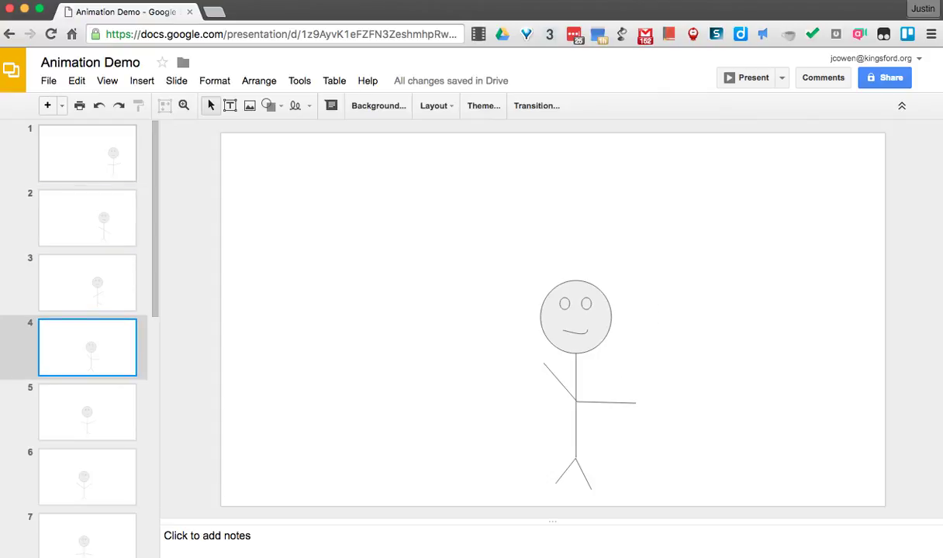
key(Down)
key(Down)
key(Down)
key(Down)
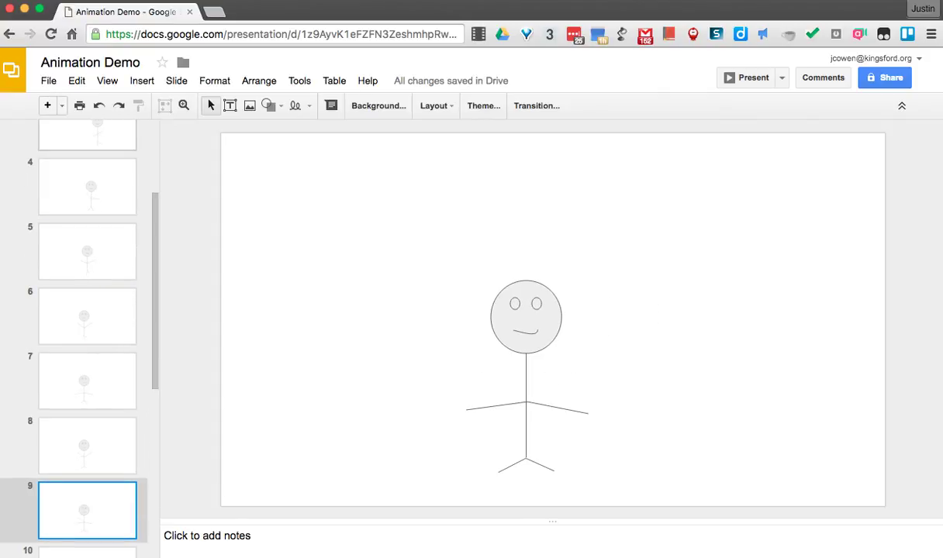
key(Down)
key(Down)
key(Down)
key(Down)
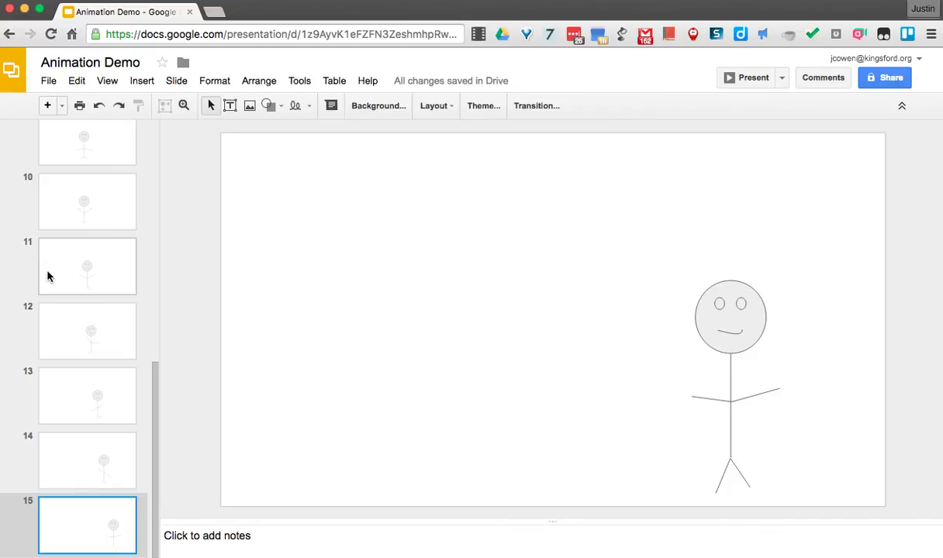
scroll(80, 282, up, 3)
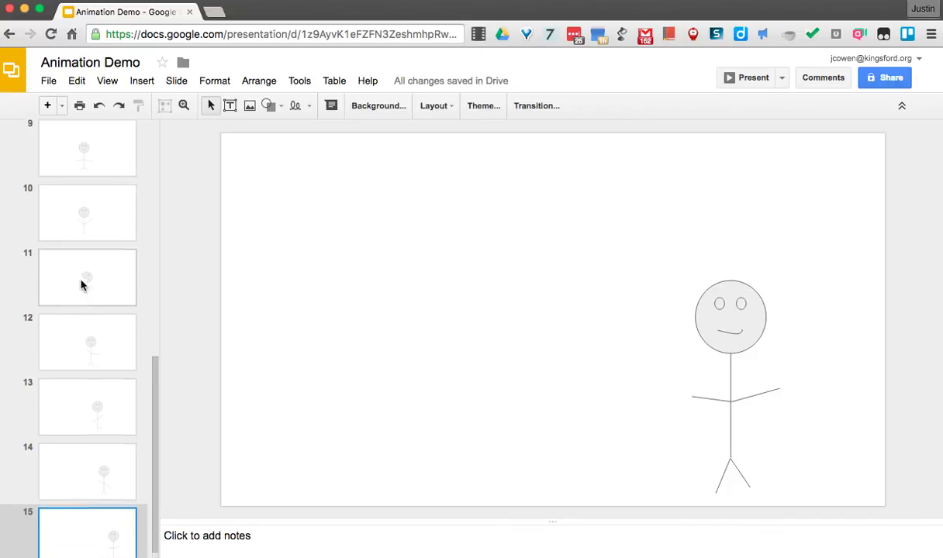
scroll(81, 285, up, 10)
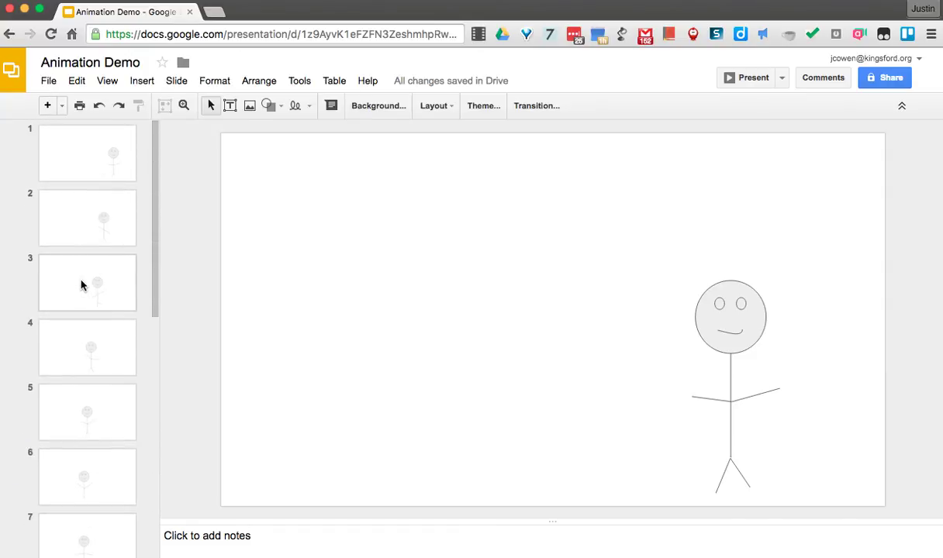